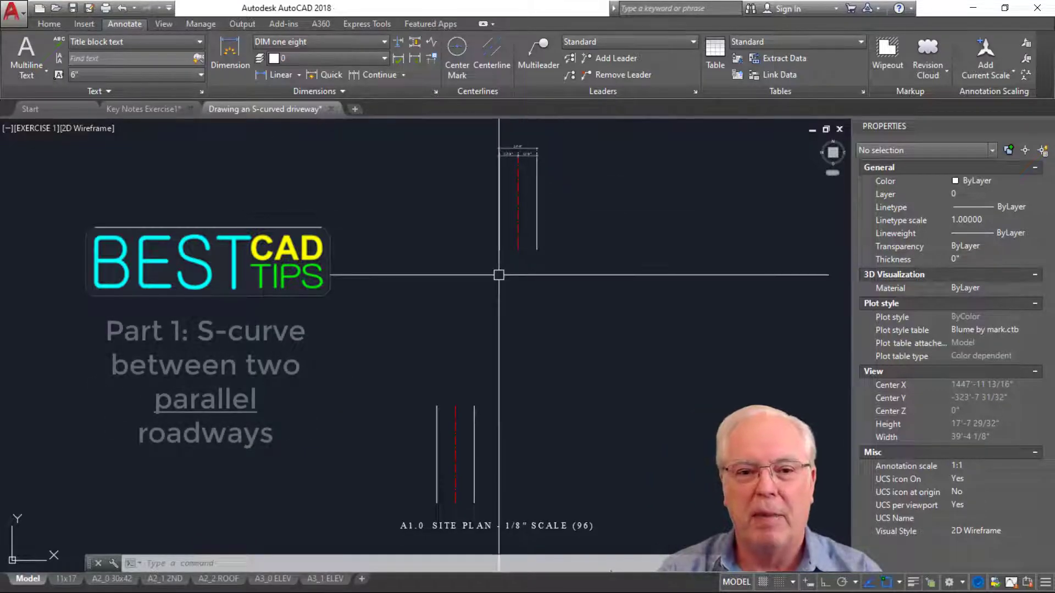
Step: Measure the 100'-0" and 40'-0" distances between the roadway centerlines, then undo the dimensions
{"action": "type", "text": "dli"}
{"action": "key", "text": "Return"}
{"action": "left_click", "coordinate": [499, 249]}
{"action": "left_click", "coordinate": [475, 407]}
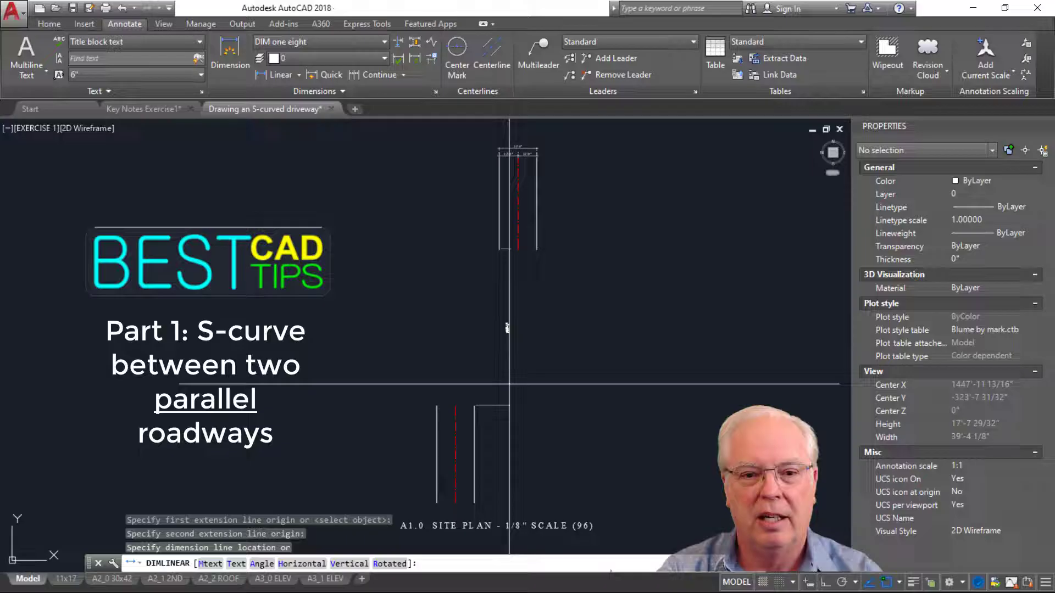
{"action": "left_click", "coordinate": [518, 352]}
{"action": "key", "text": "Return"}
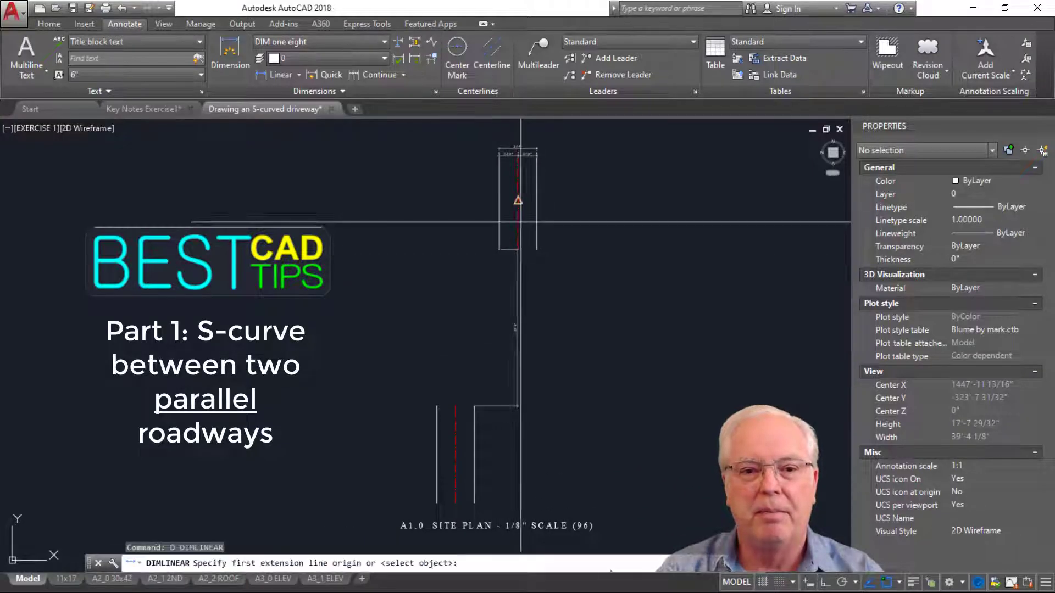
{"action": "left_click", "coordinate": [517, 201]}
{"action": "left_click", "coordinate": [456, 406]}
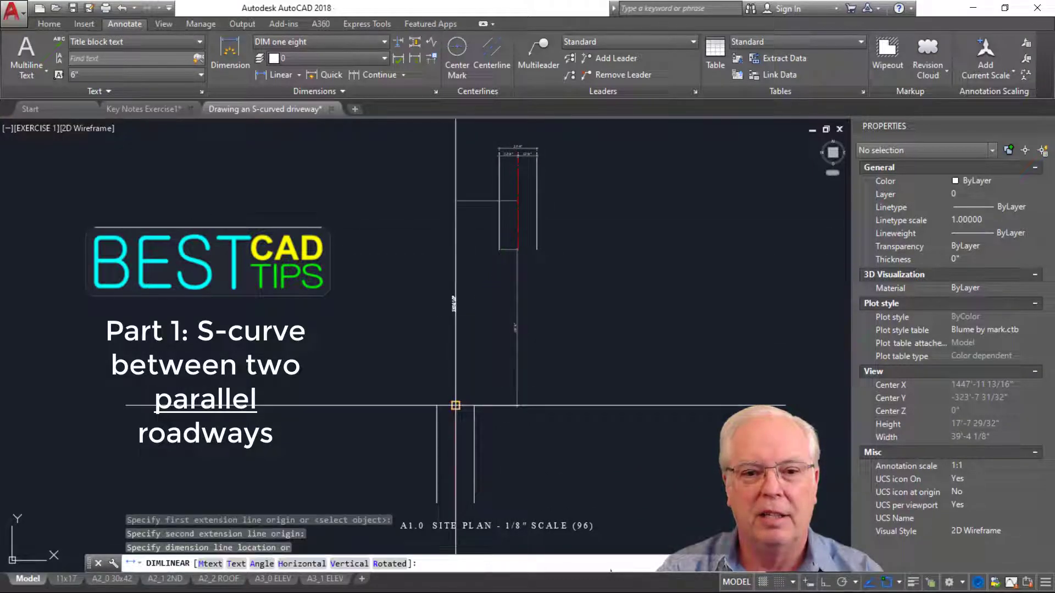
{"action": "left_click", "coordinate": [486, 183]}
{"action": "key", "text": "ctrl+z"}
{"action": "key", "text": "Escape"}
{"action": "key", "text": "Escape"}
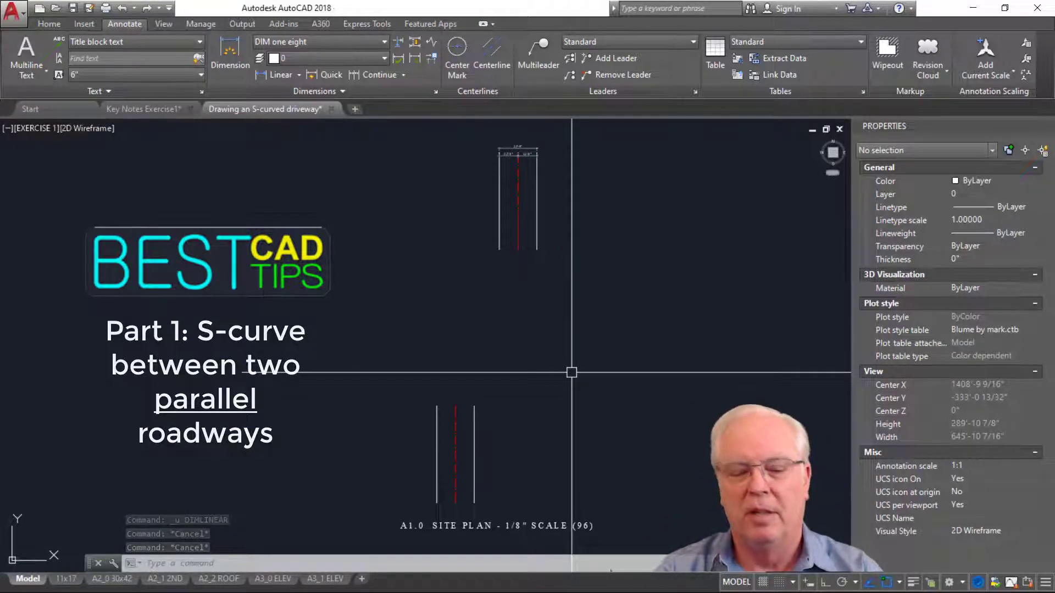
Step: Make A-CENTERLINE the current layer by picking the red centerline
{"action": "type", "text": "GB"}
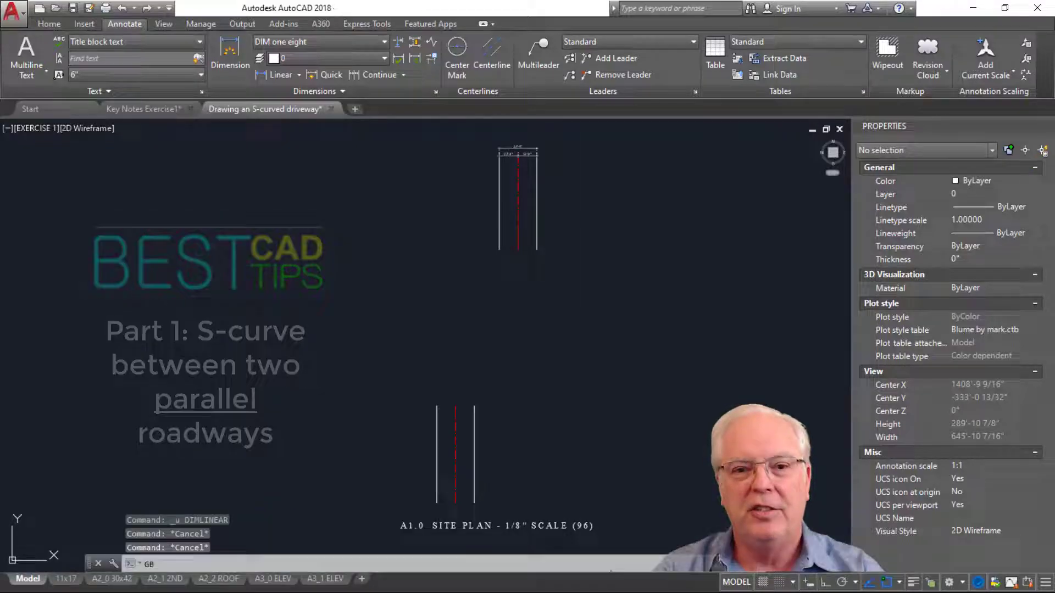
{"action": "key", "text": "Return"}
{"action": "left_click", "coordinate": [517, 207]}
{"action": "key", "text": "Escape"}
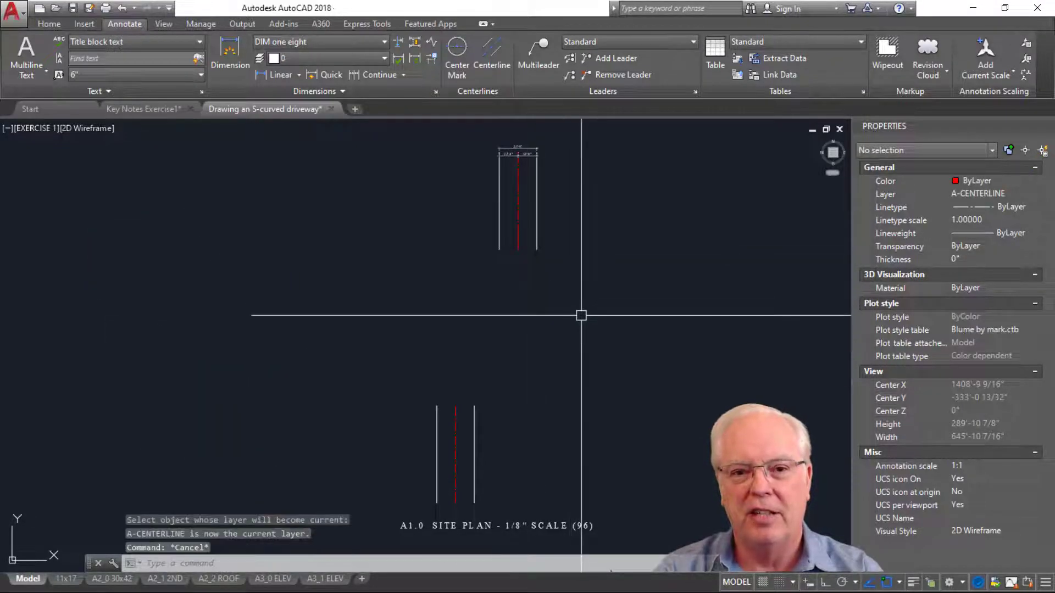
Step: Draw a straight line joining the upper and lower roadway centerline ends
{"action": "type", "text": "L"}
{"action": "key", "text": "Return"}
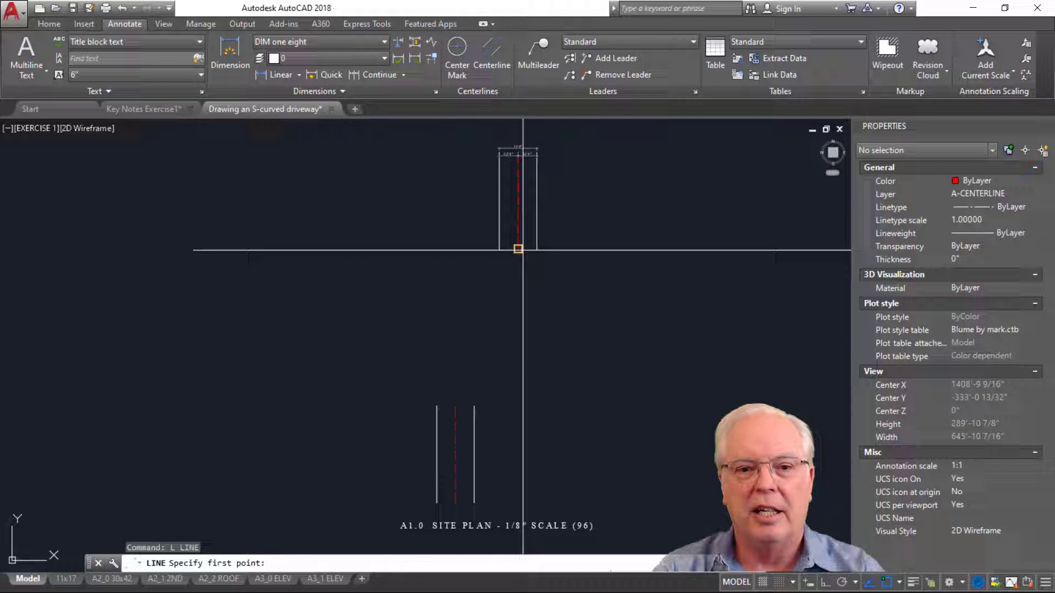
{"action": "left_click", "coordinate": [518, 249]}
{"action": "left_click", "coordinate": [455, 405]}
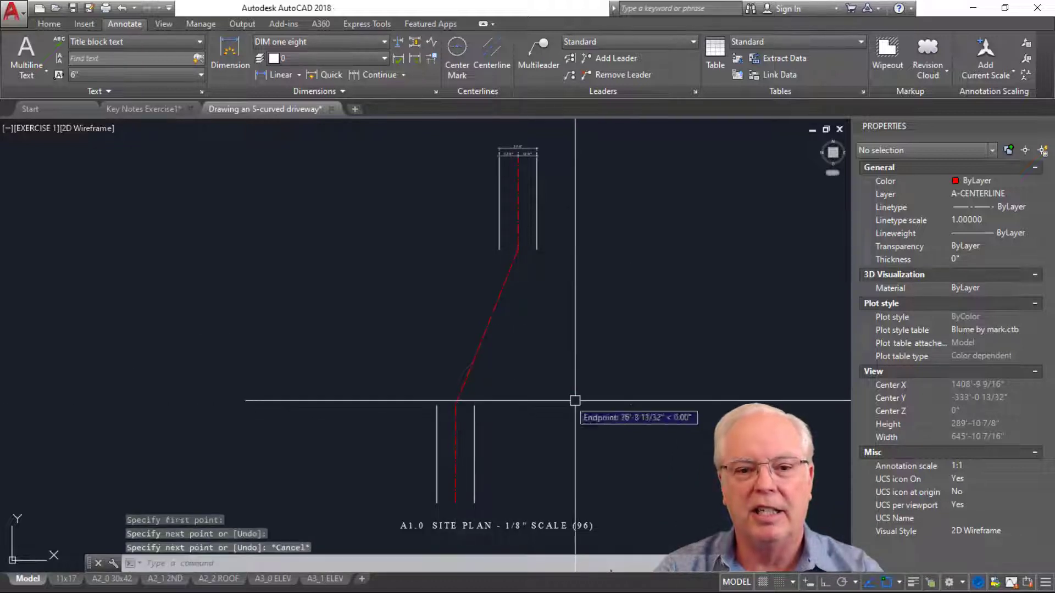
{"action": "key", "text": "Escape"}
{"action": "key", "text": "Escape"}
{"action": "key", "text": "Escape"}
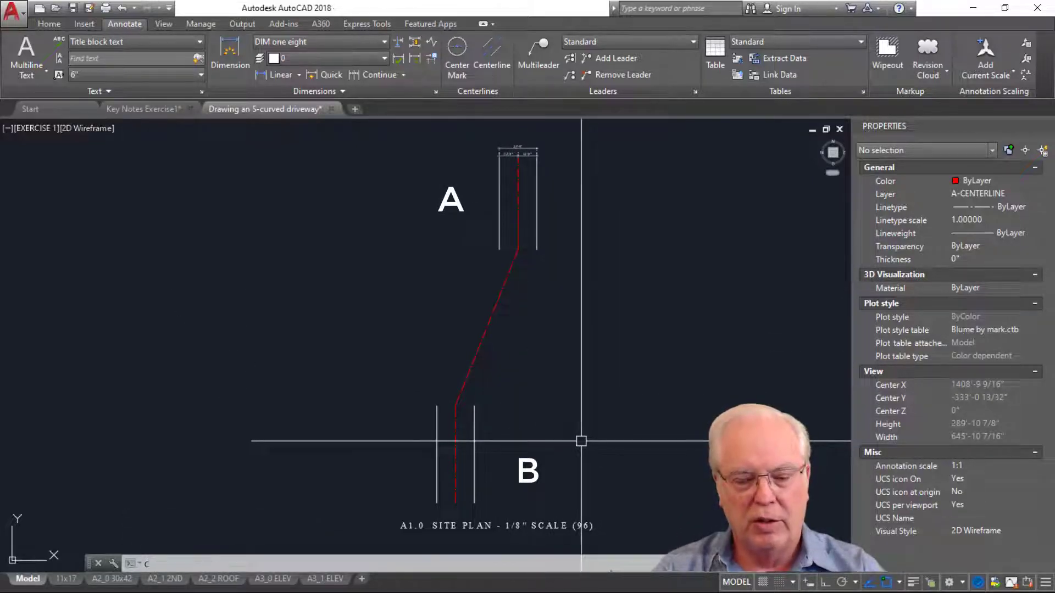
Step: Start a circle at the connecting line's midpoint, then cancel it
{"action": "type", "text": "CI"}
{"action": "key", "text": "Return"}
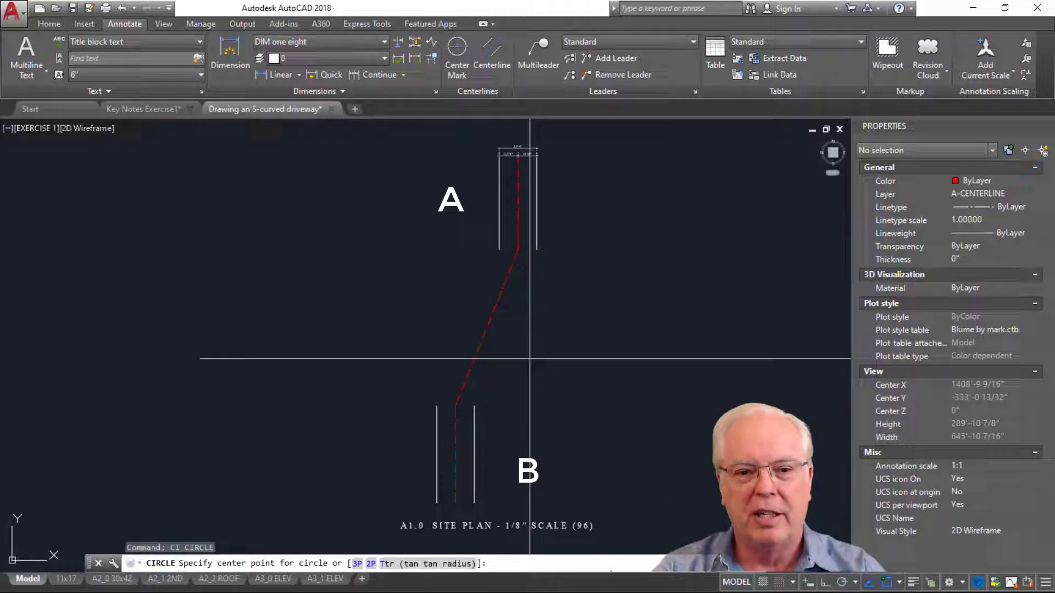
{"action": "left_click", "coordinate": [494, 327]}
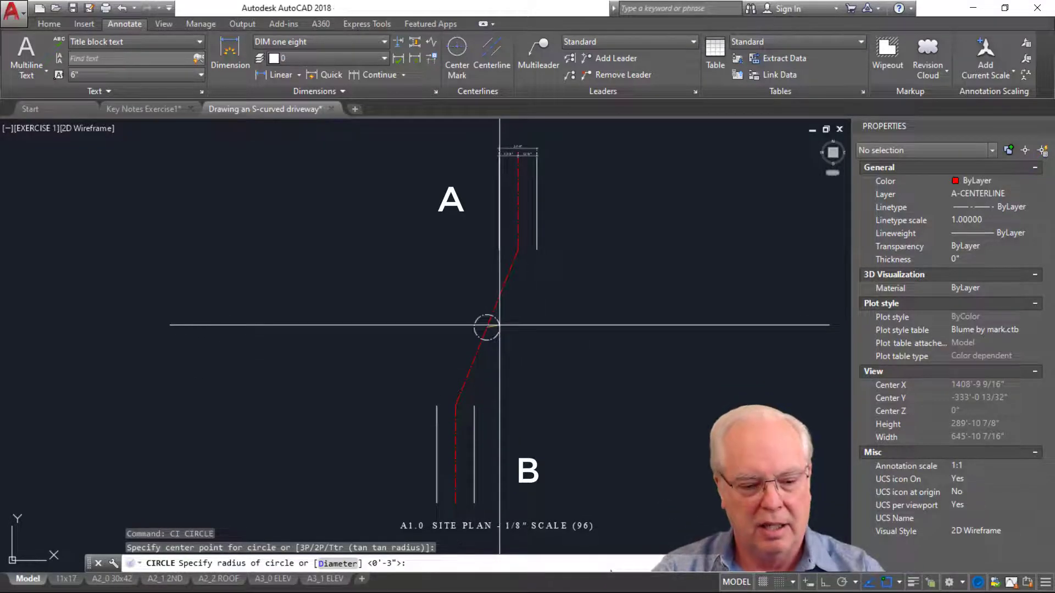
{"action": "key", "text": "Escape"}
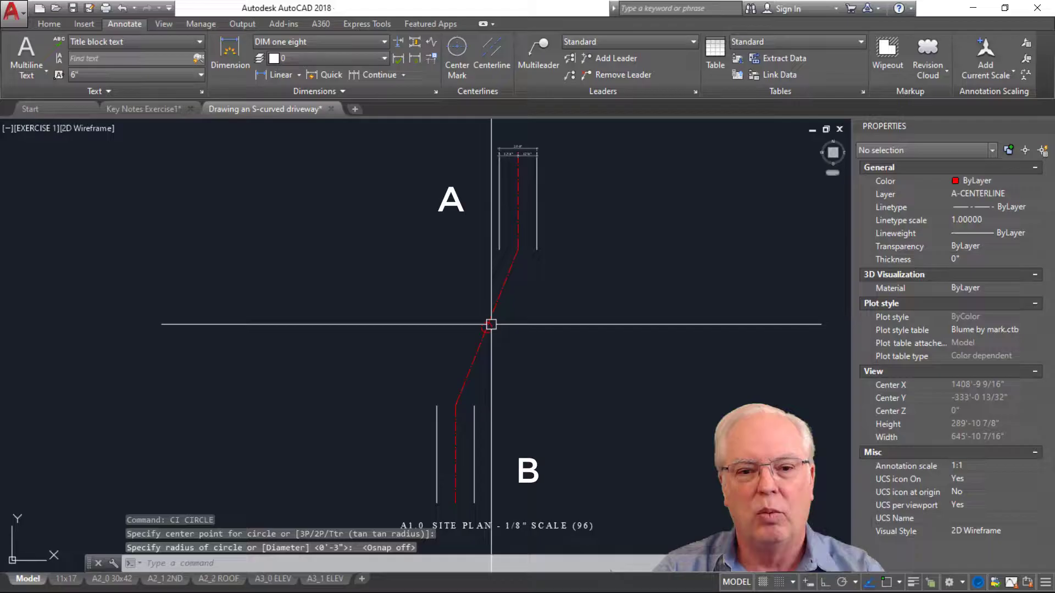
{"action": "key", "text": "Escape"}
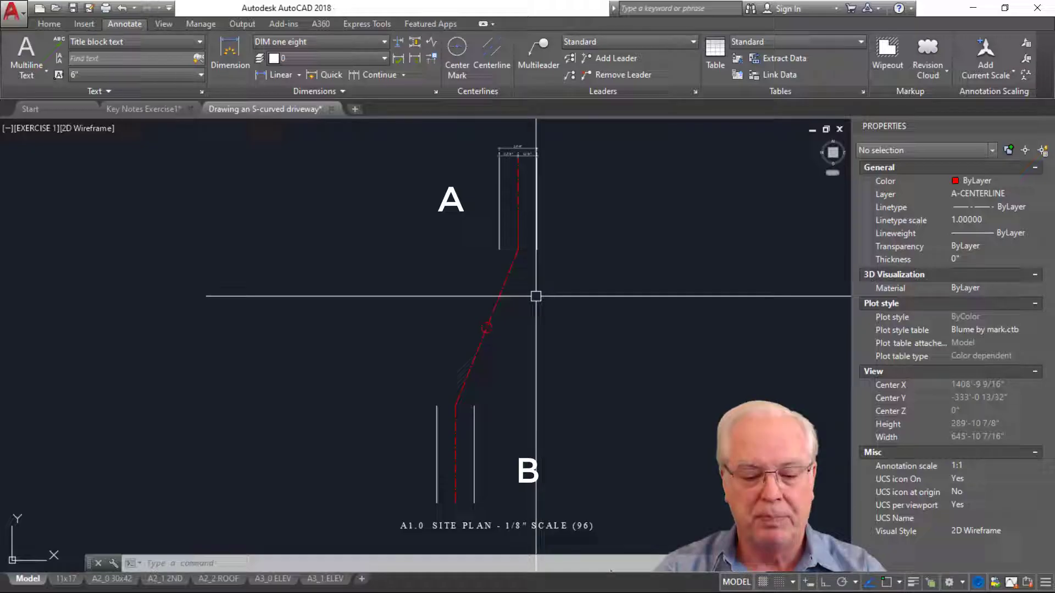
Step: Draw a polyline down road A's centerline, switch it to arc mode, then cancel
{"action": "type", "text": "PLINE Specify start point:"}
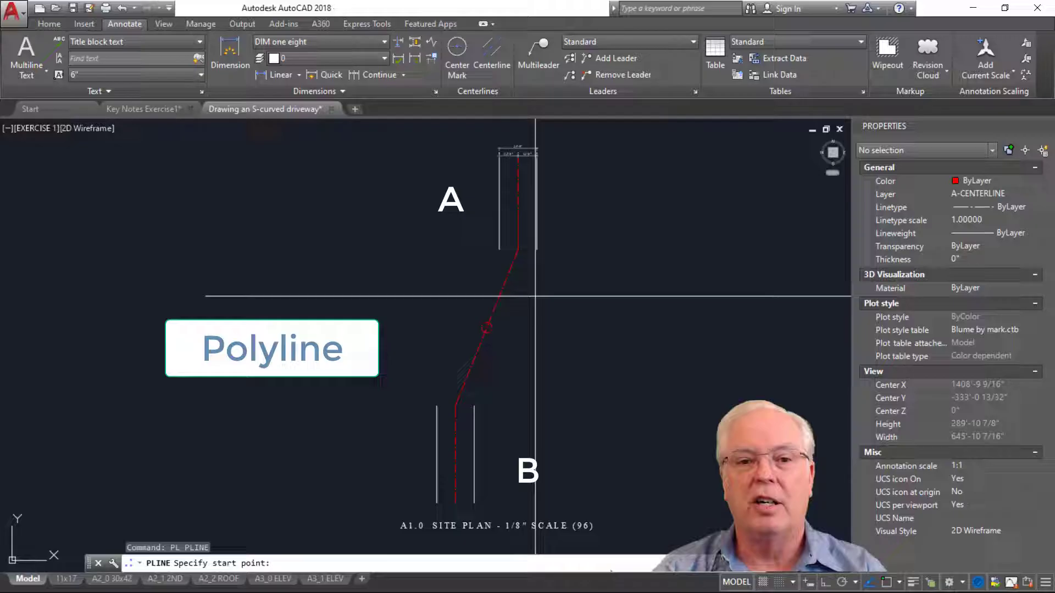
{"action": "left_click", "coordinate": [518, 152]}
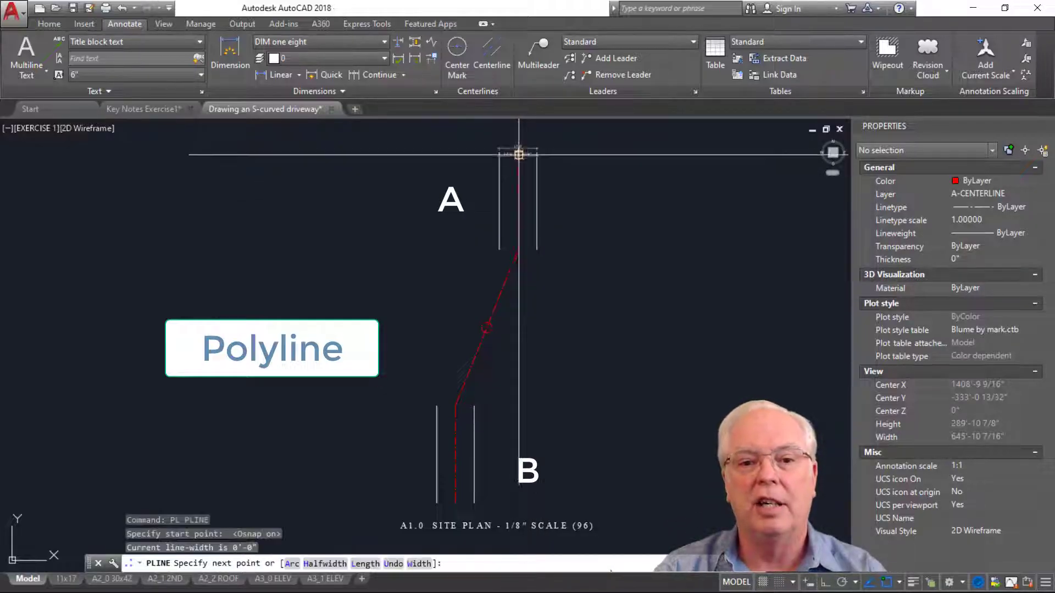
{"action": "left_click", "coordinate": [518, 249]}
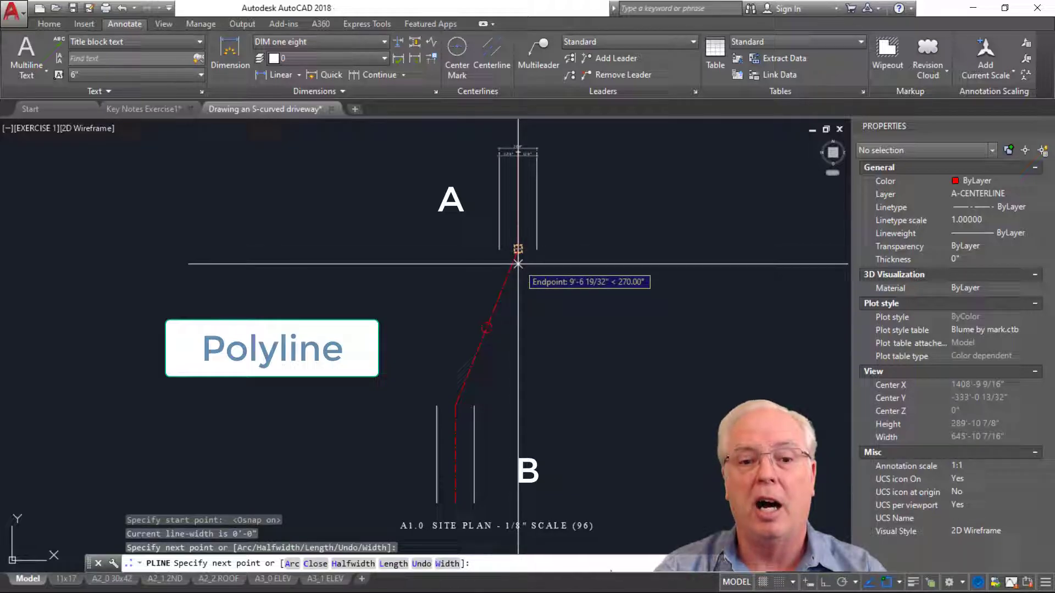
{"action": "type", "text": "A"}
{"action": "key", "text": "Return"}
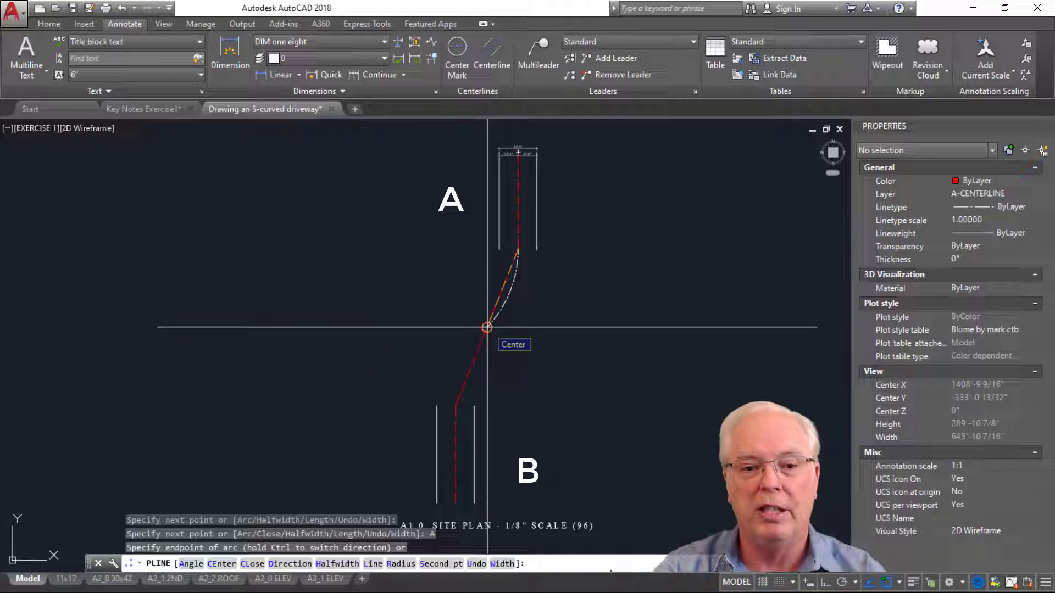
{"action": "key", "text": "Escape"}
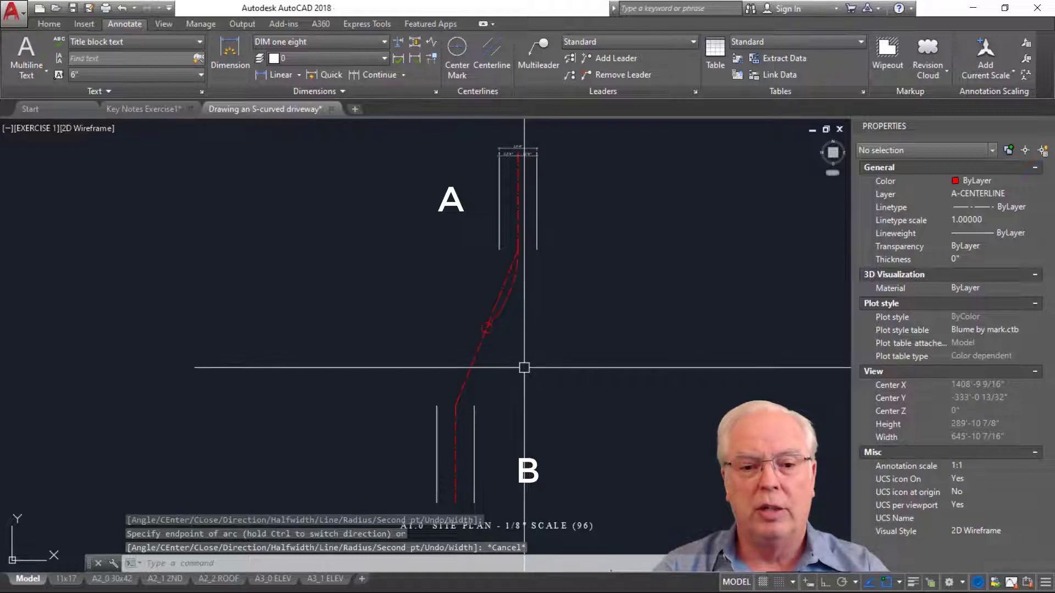
Step: Draw a polyline up road B's centerline that arcs into the connector's midpoint
{"action": "key", "text": "Return"}
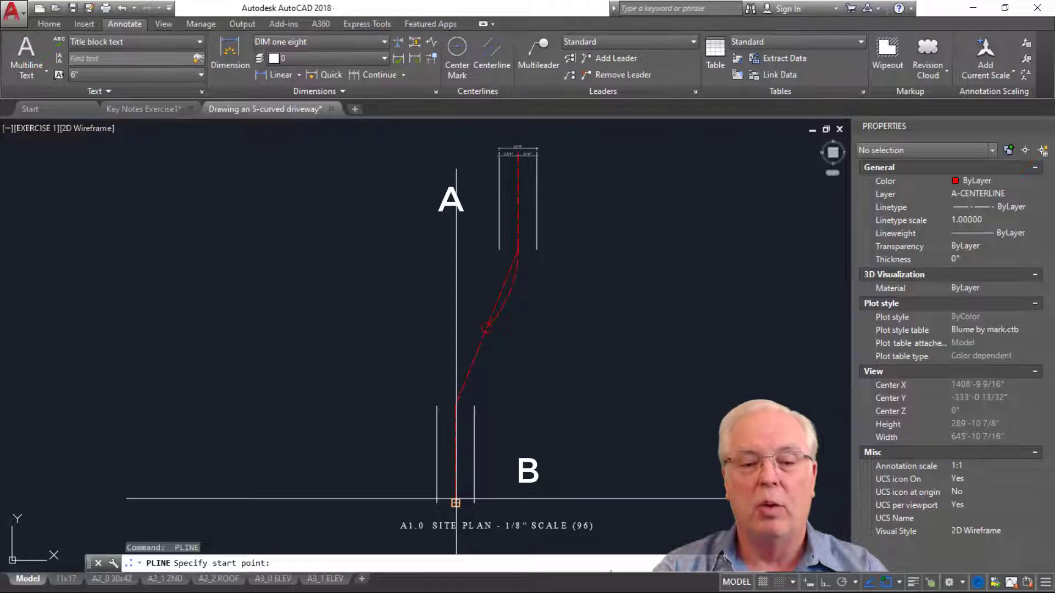
{"action": "left_click", "coordinate": [455, 502]}
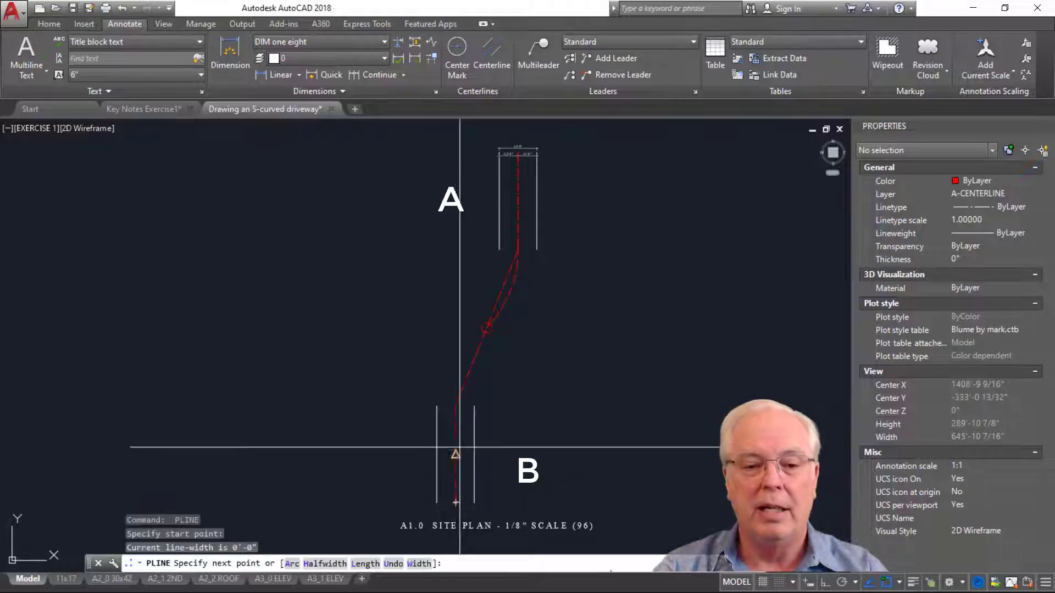
{"action": "left_click", "coordinate": [456, 405]}
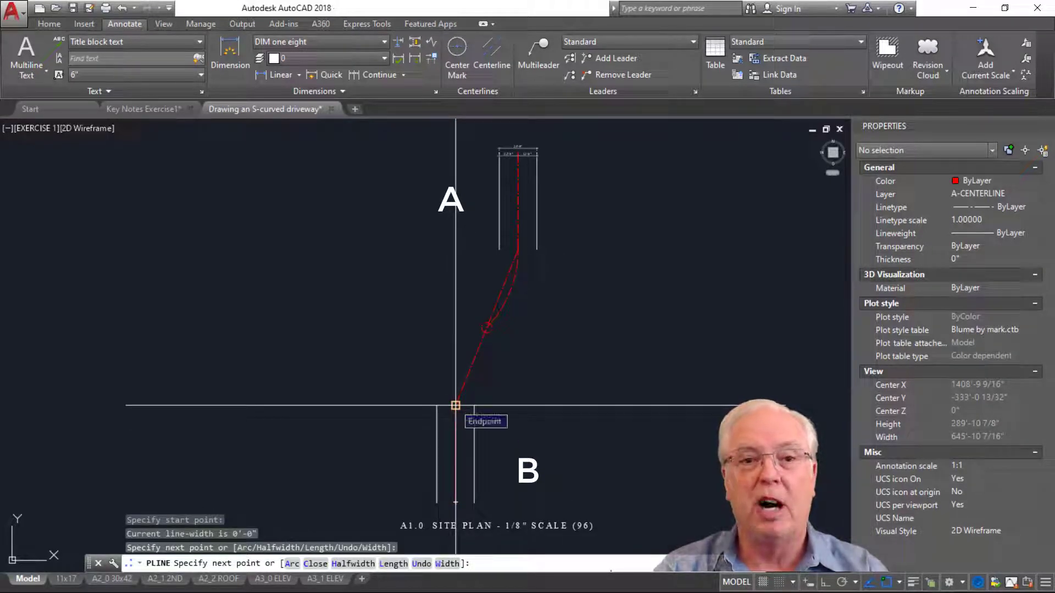
{"action": "type", "text": "A"}
{"action": "key", "text": "Return"}
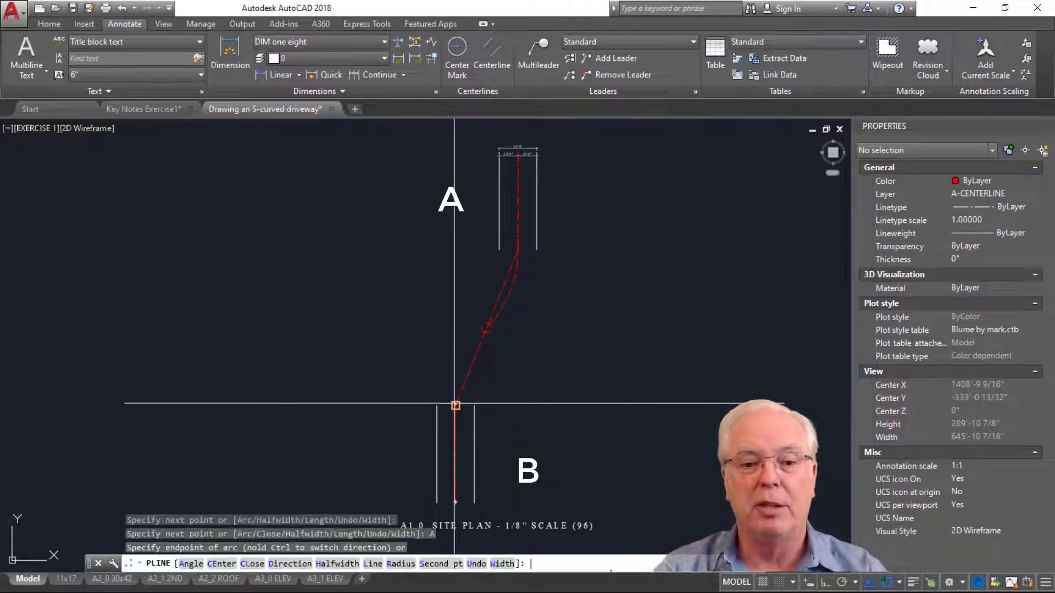
{"action": "left_click", "coordinate": [487, 328]}
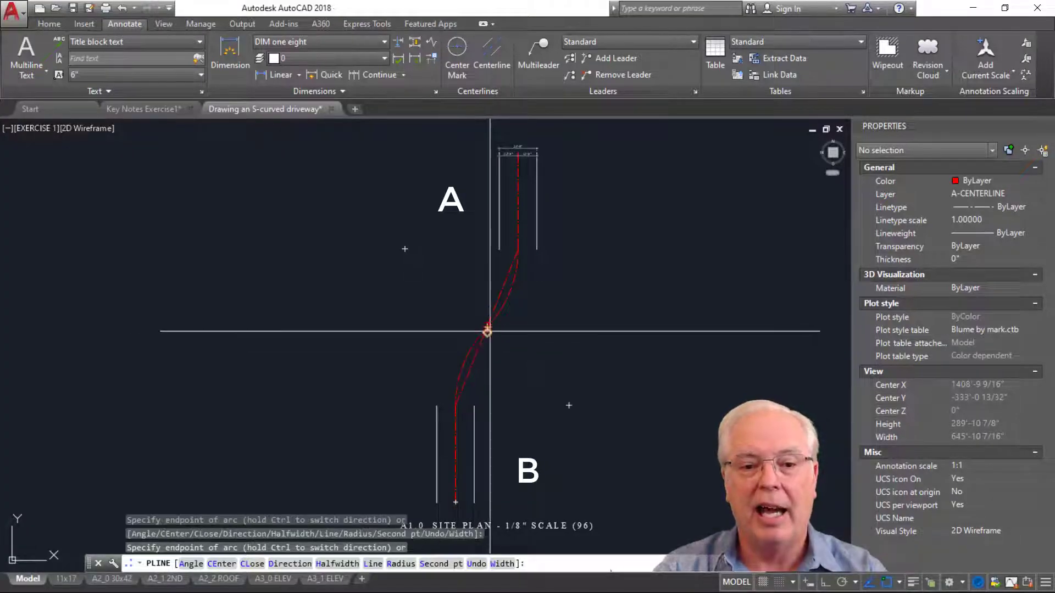
{"action": "key", "text": "Escape"}
{"action": "key", "text": "Escape"}
{"action": "key", "text": "Escape"}
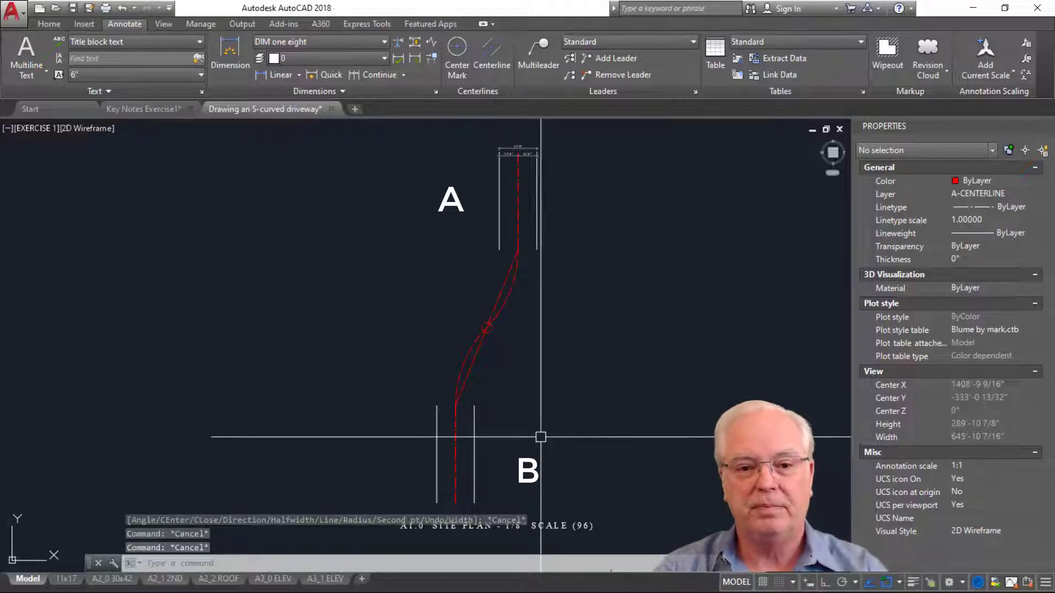
Step: Delete the small circle at the connector's midpoint
{"action": "left_click", "coordinate": [462, 290]}
{"action": "left_click", "coordinate": [506, 357]}
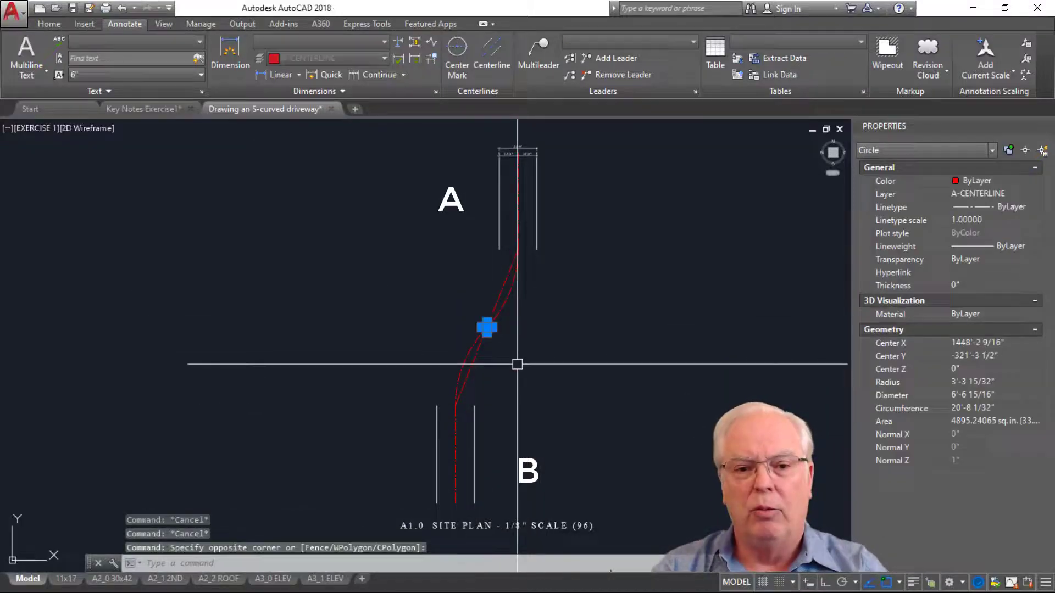
{"action": "key", "text": "Delete"}
{"action": "left_click", "coordinate": [502, 282]}
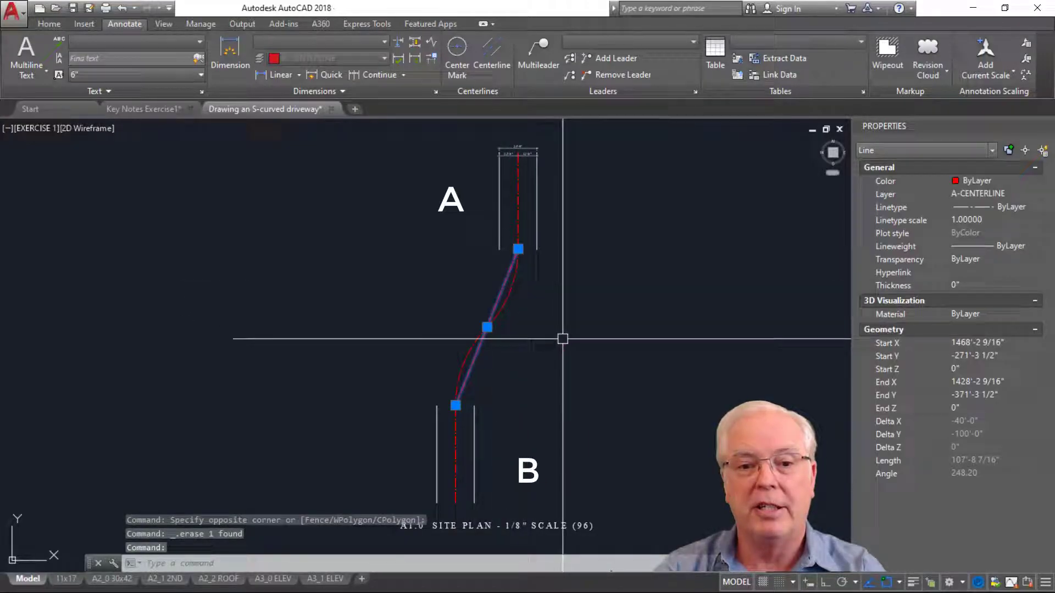
{"action": "key", "text": "Escape"}
{"action": "key", "text": "Escape"}
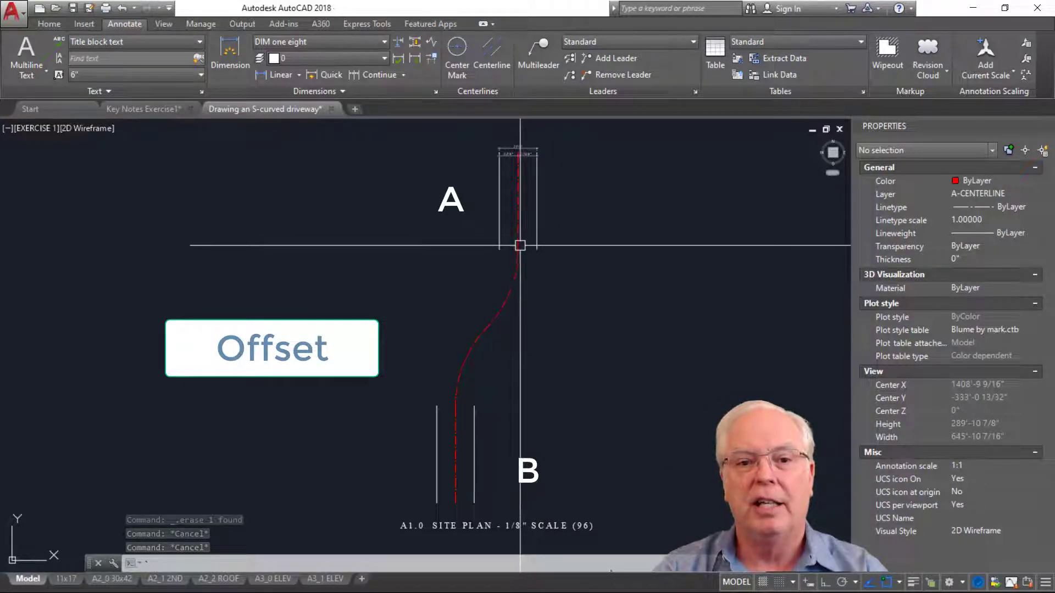
Step: Explode the S-curve centerline polyline into separate pieces with X
{"action": "left_click", "coordinate": [525, 282]}
{"action": "type", "text": "x"}
{"action": "key", "text": "Return"}
{"action": "left_click", "coordinate": [476, 357]}
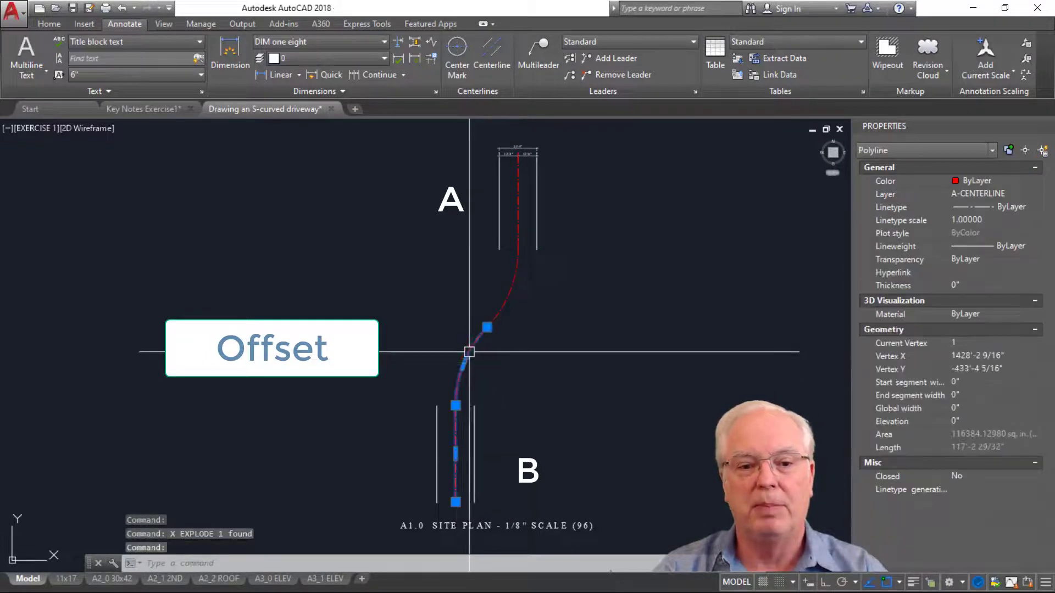
{"action": "key", "text": "Escape"}
Step: Window-select and erase the leftover straight connector
{"action": "left_click", "coordinate": [471, 436]}
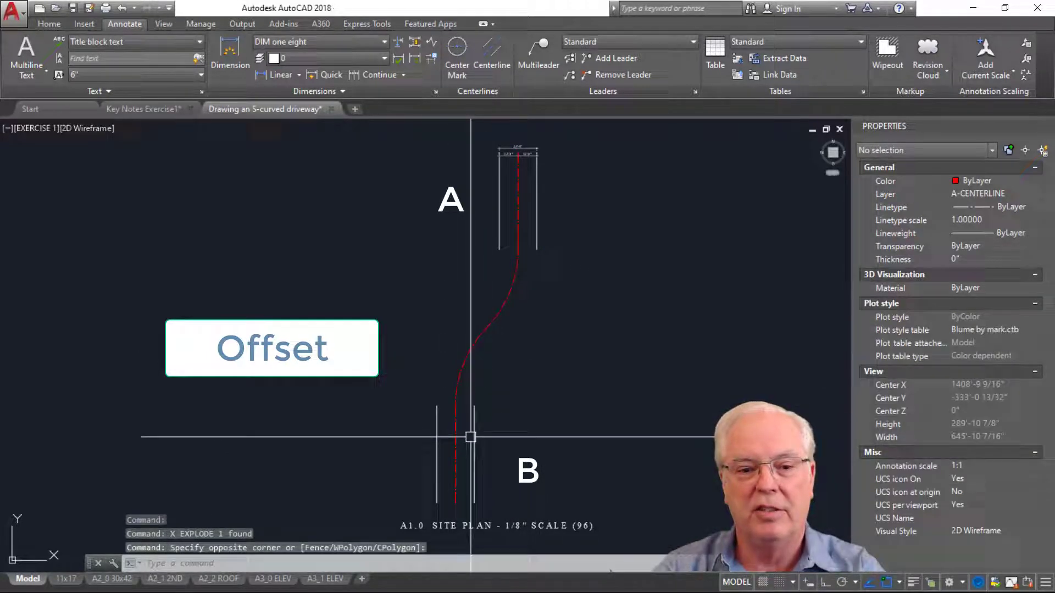
{"action": "left_click", "coordinate": [565, 346]}
{"action": "key", "text": "Delete"}
{"action": "left_click", "coordinate": [518, 211]}
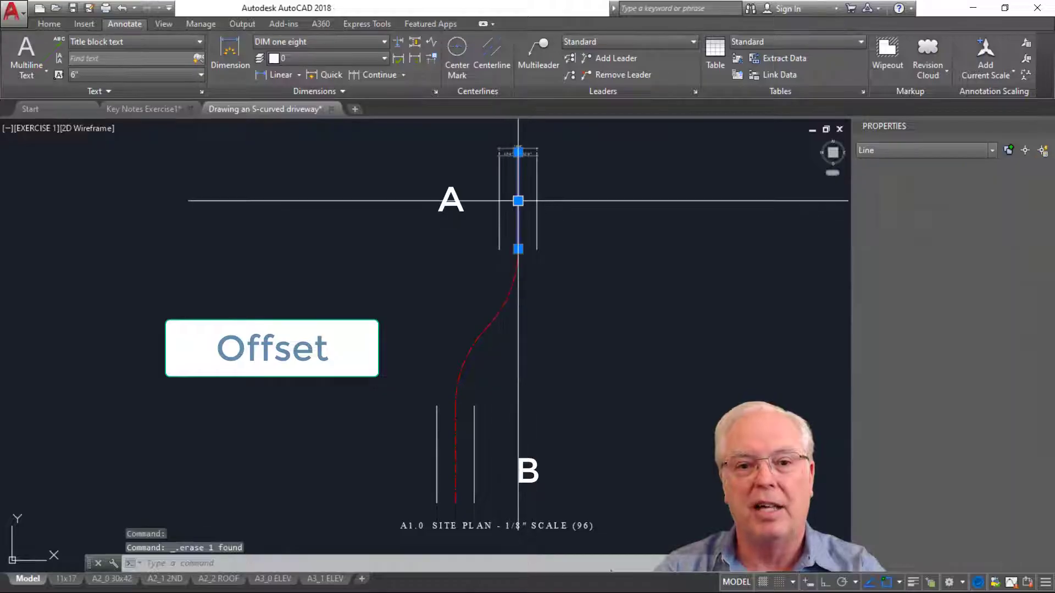
{"action": "key", "text": "Escape"}
{"action": "key", "text": "Escape"}
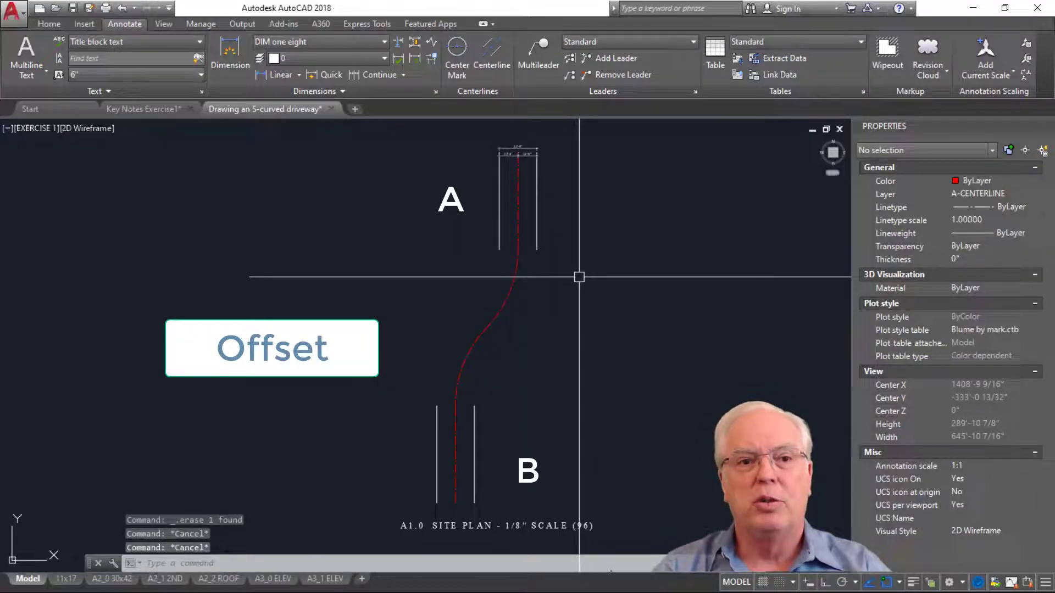
Step: Set offset copies to the current layer and make layer 0 current from a driveway edge
{"action": "type", "text": "o"}
{"action": "key", "text": "Return"}
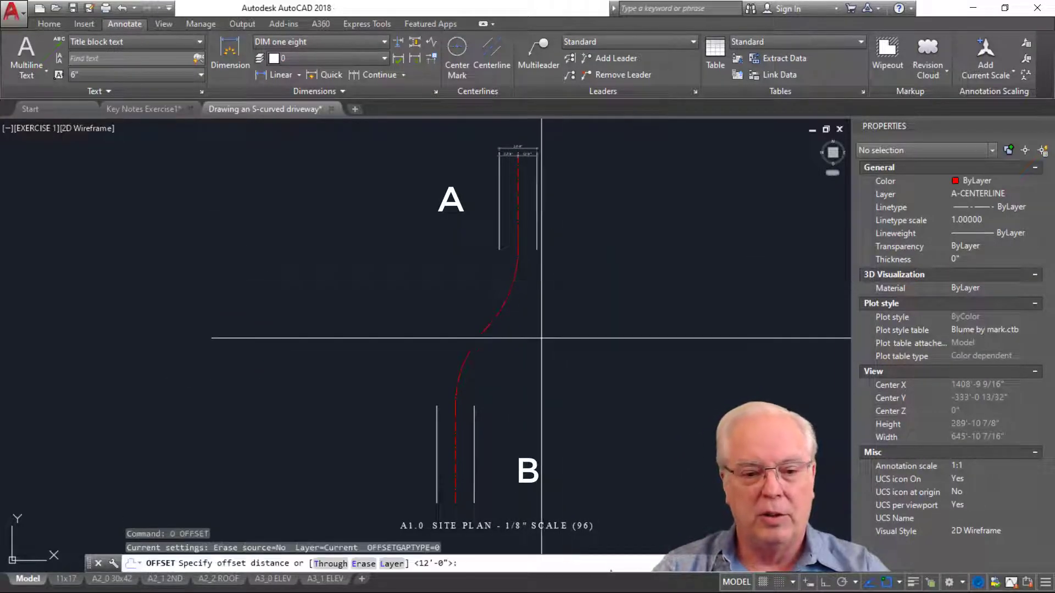
{"action": "left_click", "coordinate": [398, 566]}
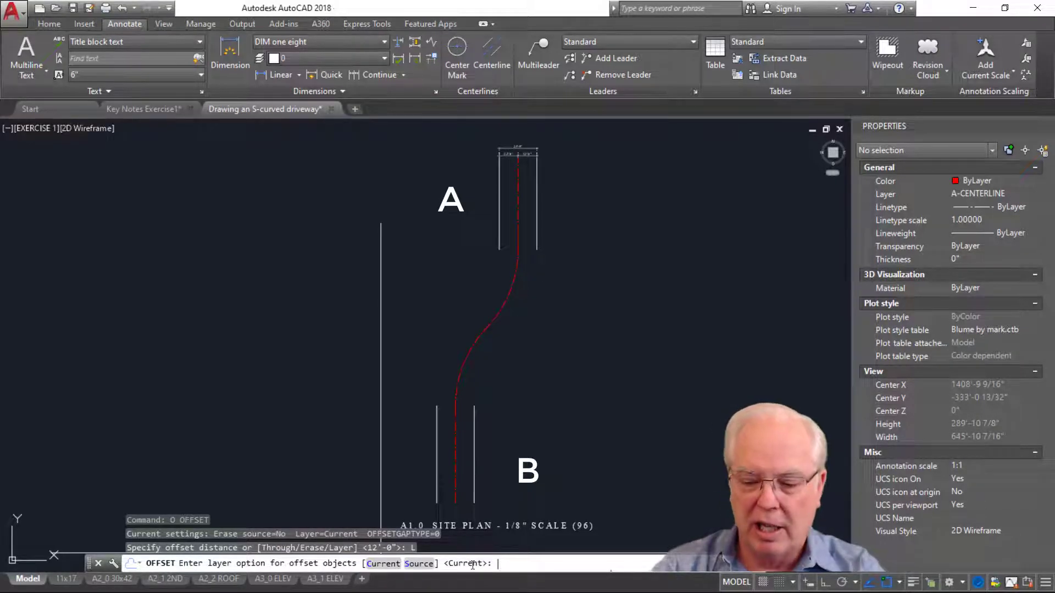
{"action": "key", "text": "Return"}
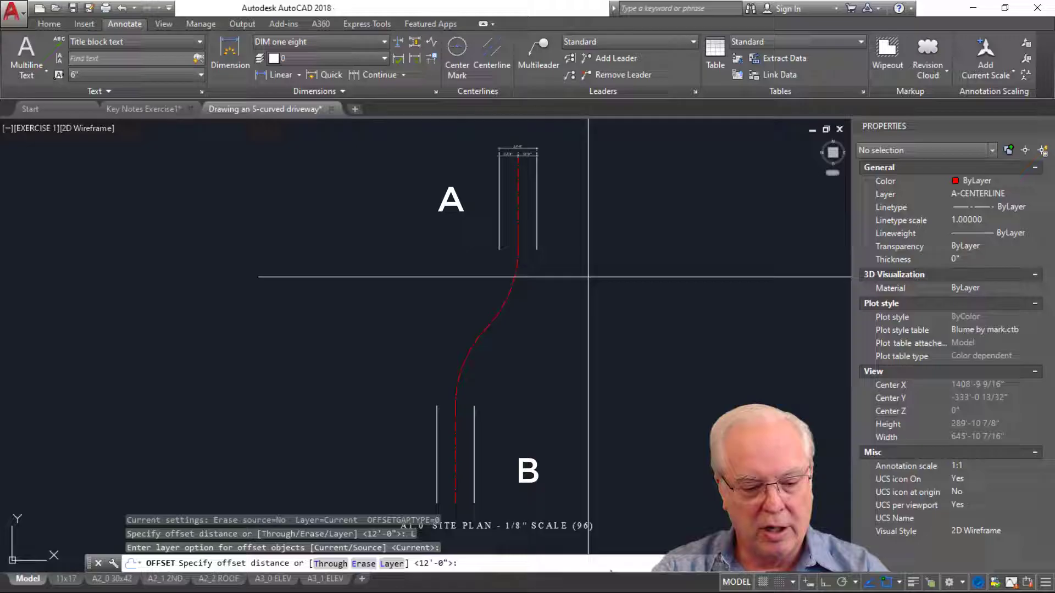
{"action": "type", "text": "GB"}
{"action": "key", "text": "Return"}
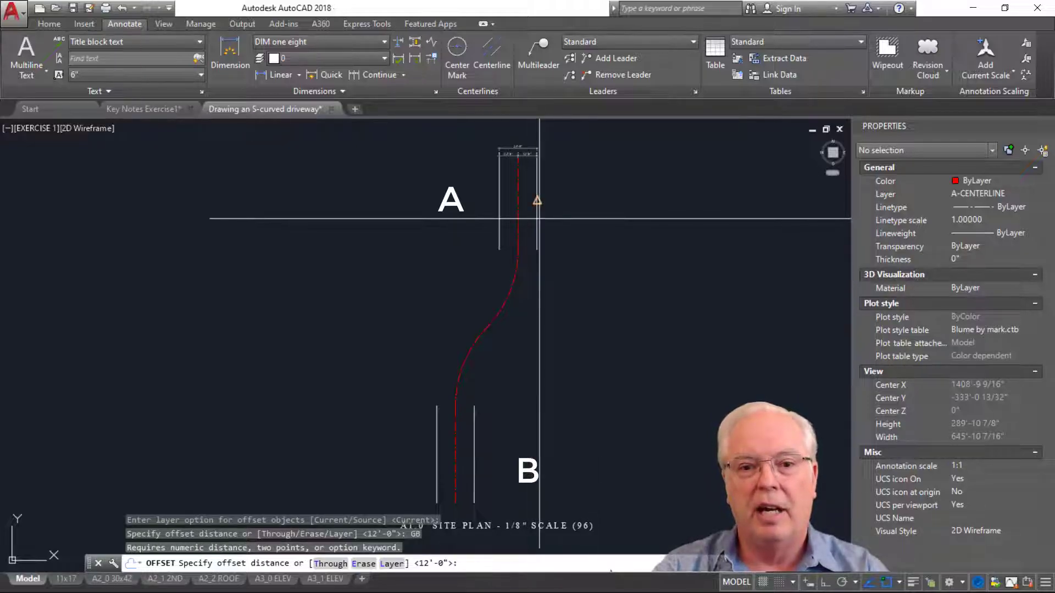
{"action": "key", "text": "Return"}
{"action": "left_click", "coordinate": [537, 236]}
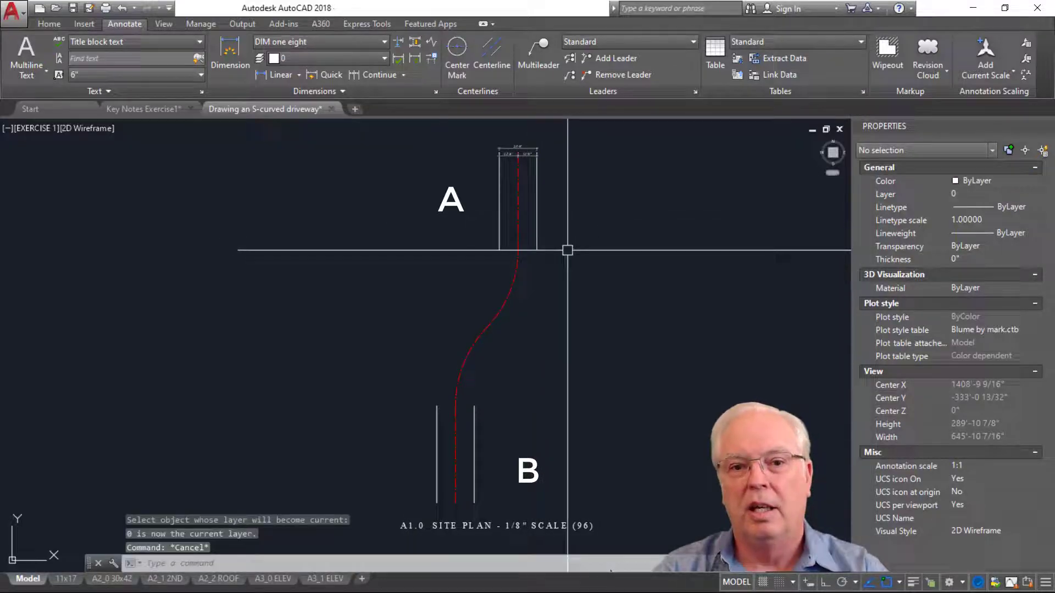
{"action": "key", "text": "Escape"}
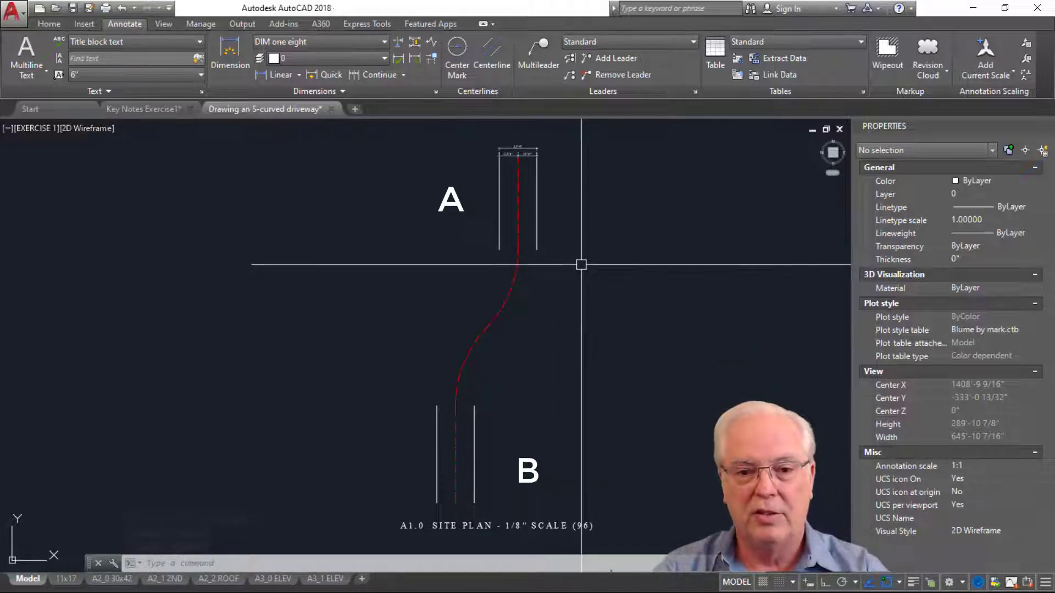
Step: Offset the upper and lower S-curve arcs 12'-0" to both left and right
{"action": "type", "text": "o"}
{"action": "key", "text": "Return"}
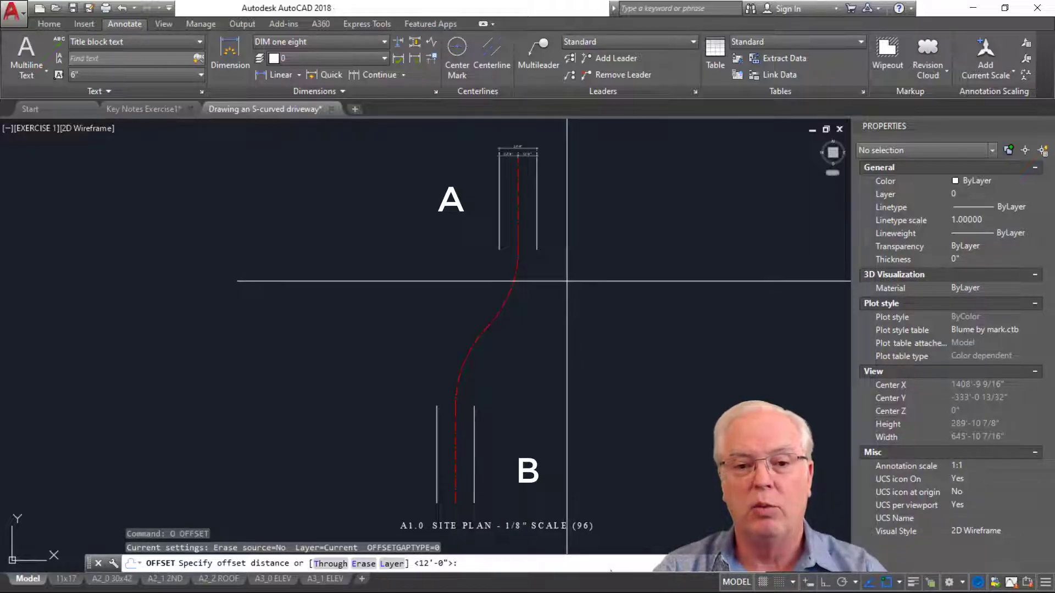
{"action": "key", "text": "Return"}
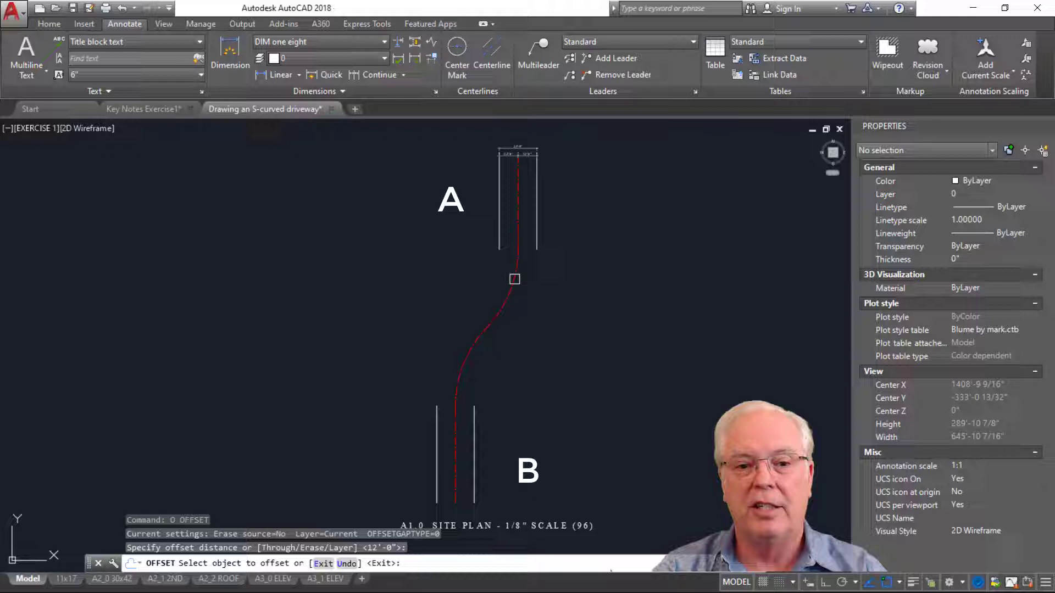
{"action": "left_click", "coordinate": [515, 279]}
{"action": "left_click", "coordinate": [554, 307]}
{"action": "left_click", "coordinate": [513, 286]}
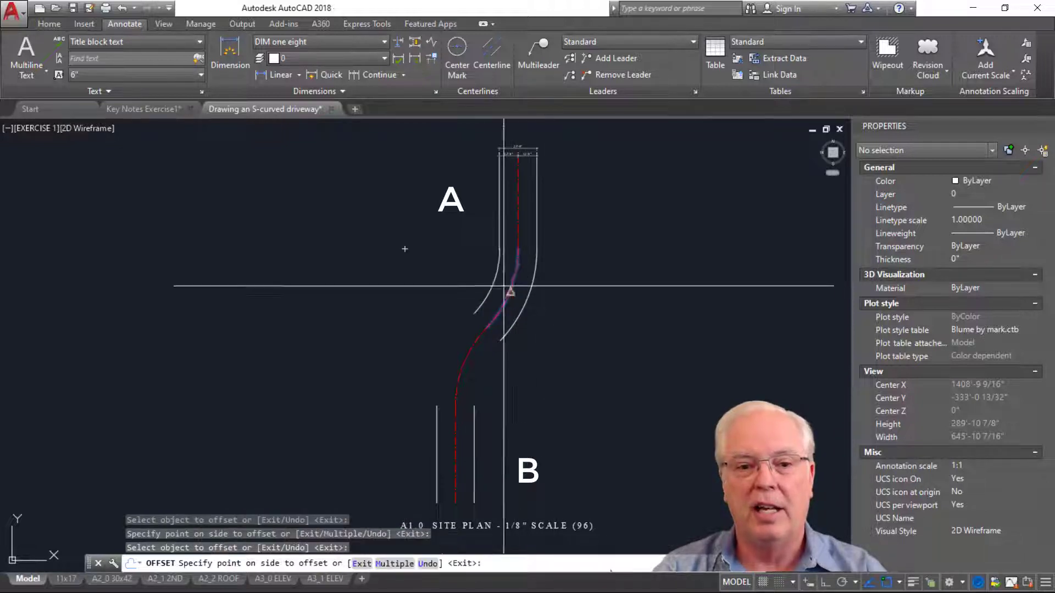
{"action": "left_click", "coordinate": [405, 282]}
{"action": "left_click", "coordinate": [470, 350]}
{"action": "left_click", "coordinate": [565, 405]}
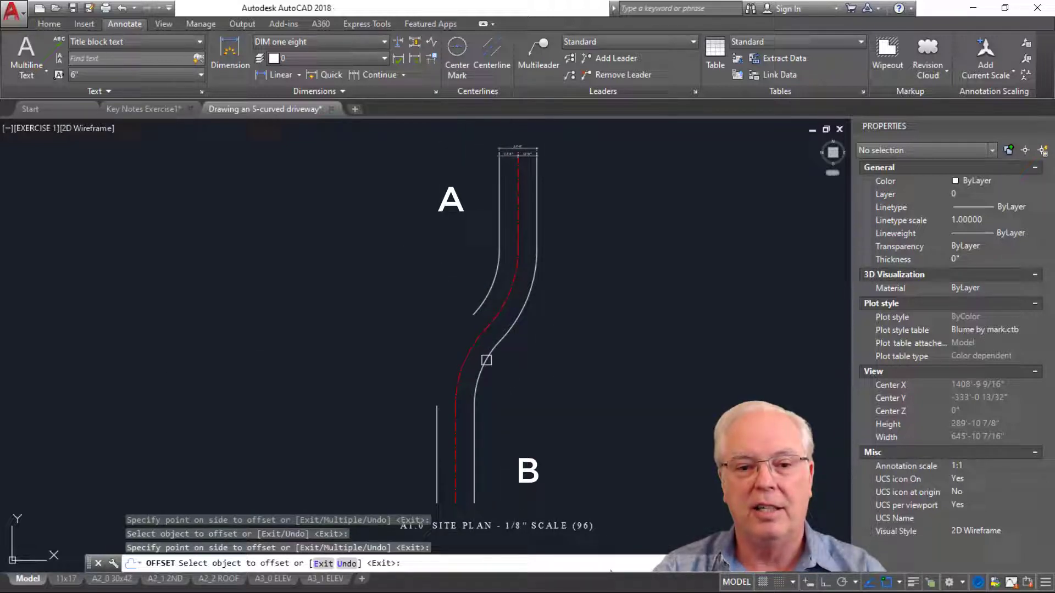
{"action": "left_click", "coordinate": [467, 354]}
{"action": "left_click", "coordinate": [424, 419]}
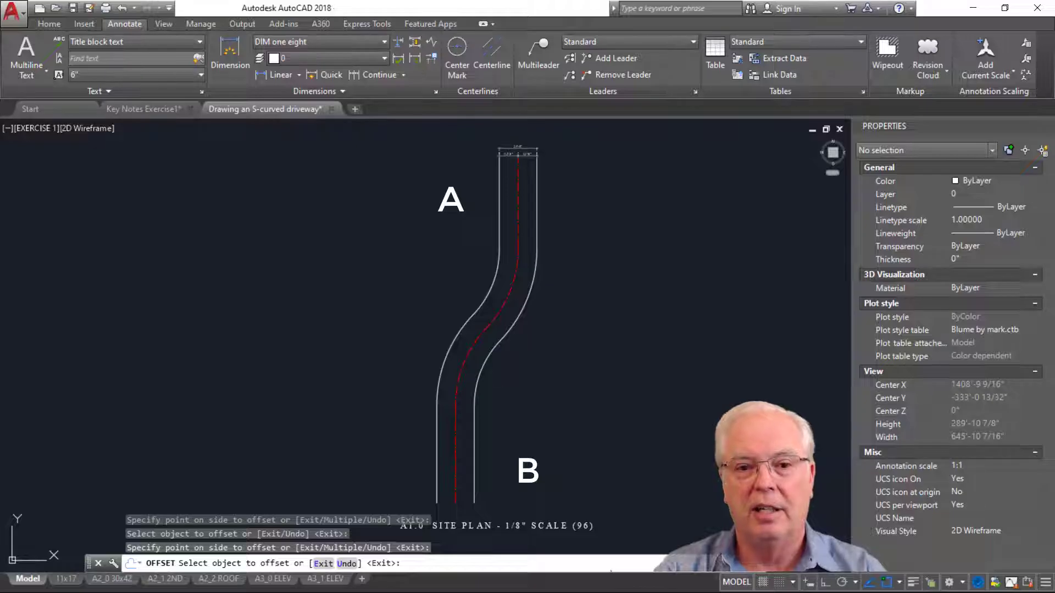
{"action": "key", "text": "Escape"}
{"action": "key", "text": "Escape"}
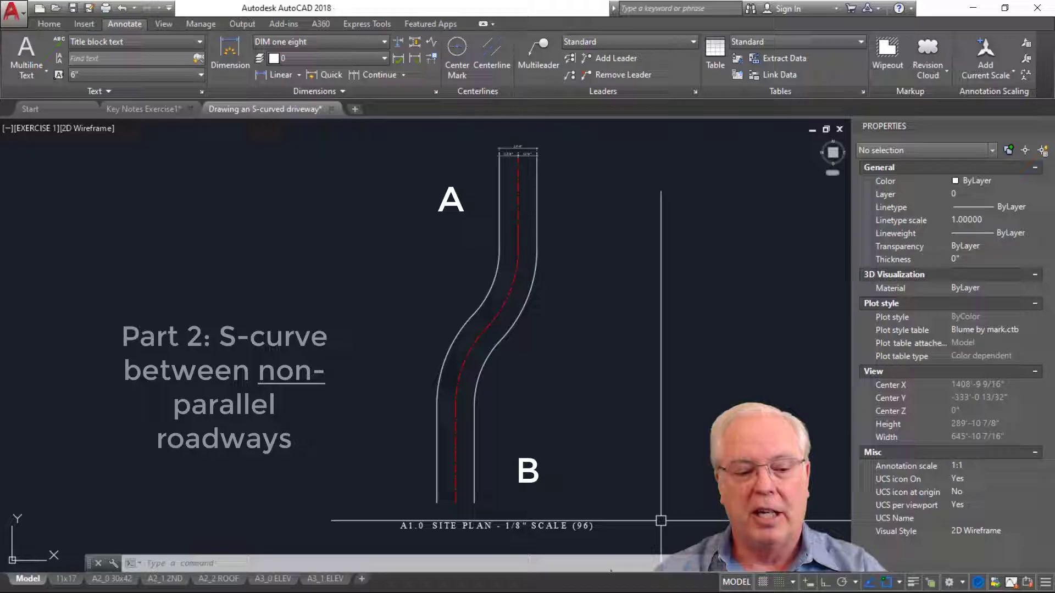
Step: Switch the viewport to the saved EXERCISE 2 view under Custom Model Views
{"action": "left_click", "coordinate": [47, 128]}
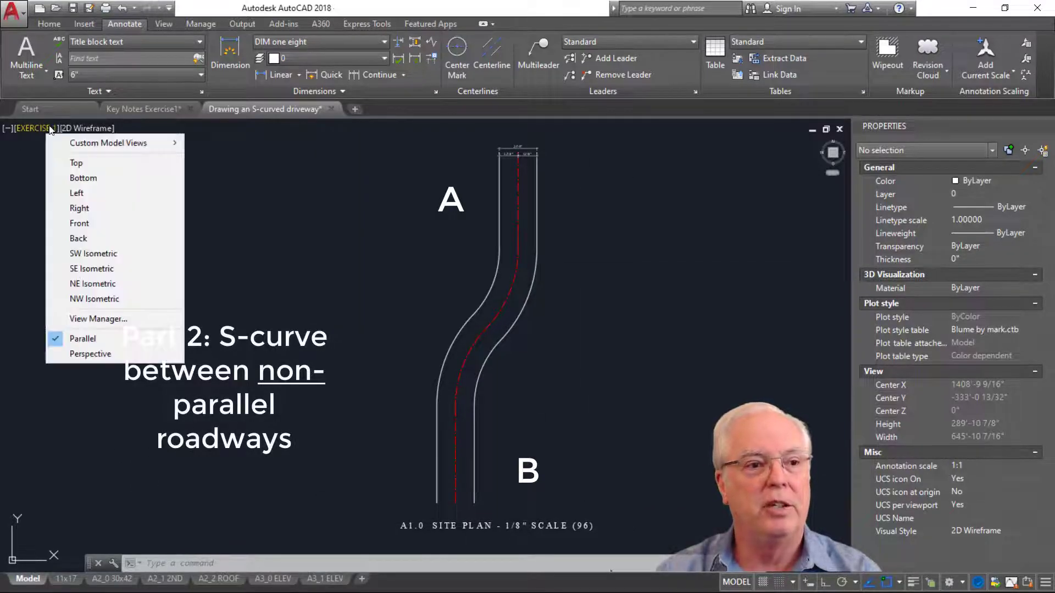
{"action": "mouse_move", "coordinate": [102, 143]}
{"action": "left_click", "coordinate": [219, 157]}
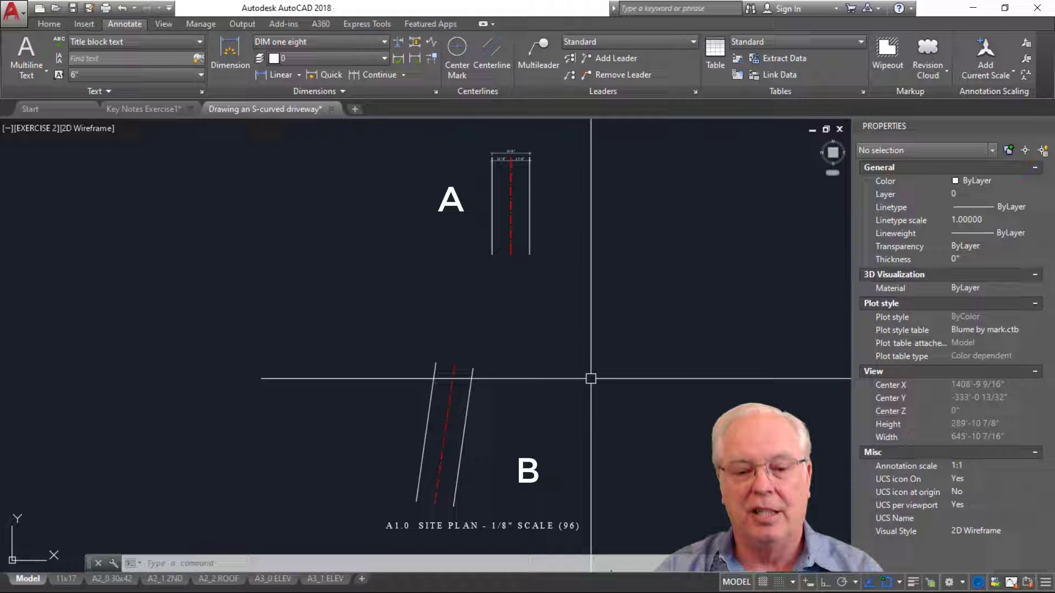
Step: Draw a line connecting the A and B centerline ends
{"action": "type", "text": "l"}
{"action": "key", "text": "Return"}
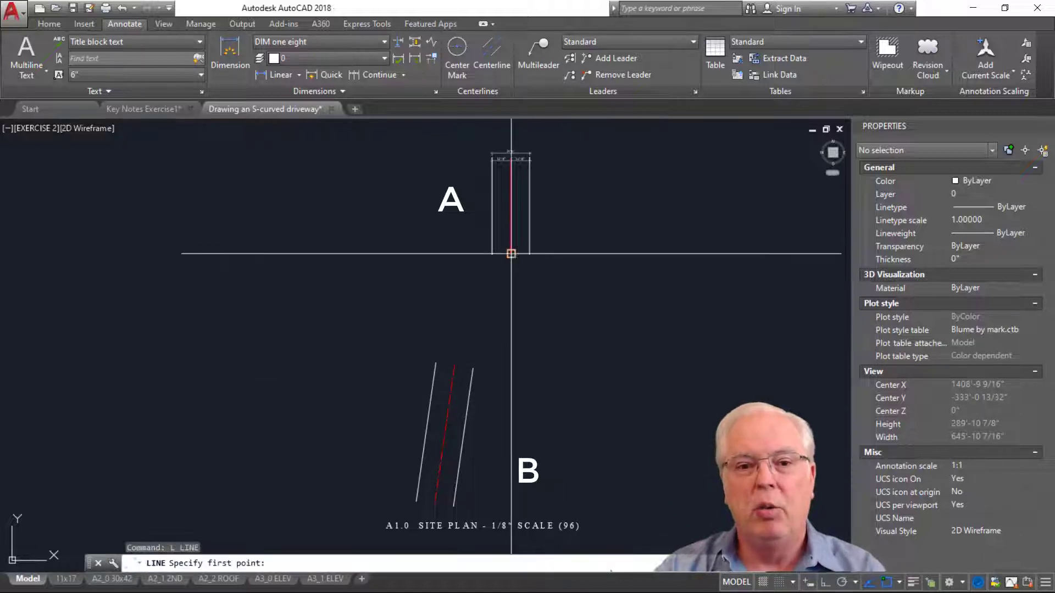
{"action": "left_click", "coordinate": [511, 254]}
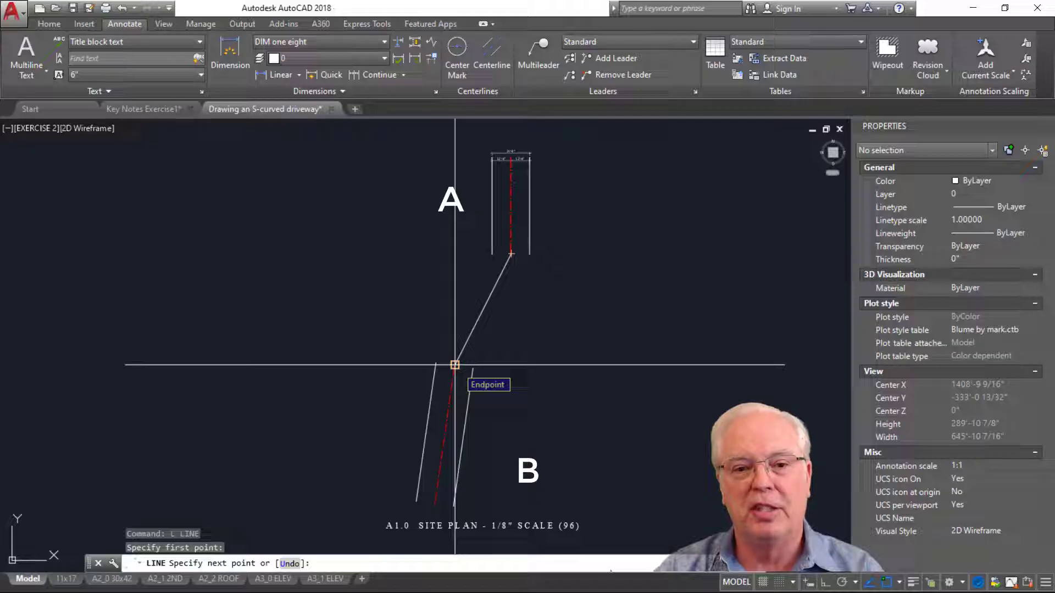
{"action": "key", "text": "Escape"}
{"action": "key", "text": "Escape"}
Step: Match the connecting line's properties to the A centerline's style
{"action": "type", "text": "m"}
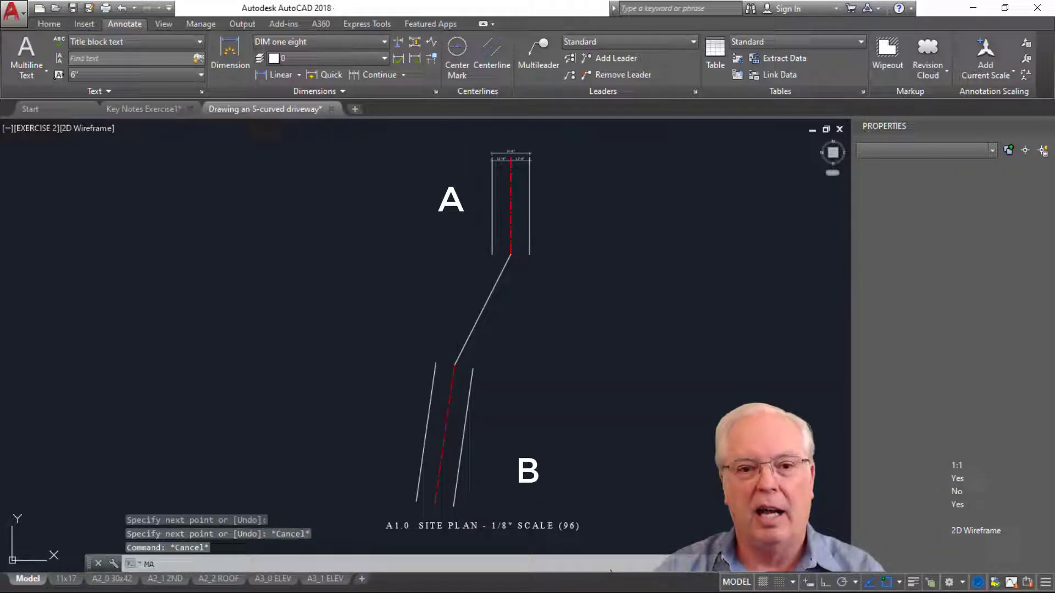
{"action": "key", "text": "Return"}
{"action": "left_click", "coordinate": [511, 238]}
{"action": "left_click_drag", "start_coordinate": [492, 266], "coordinate": [501, 274]}
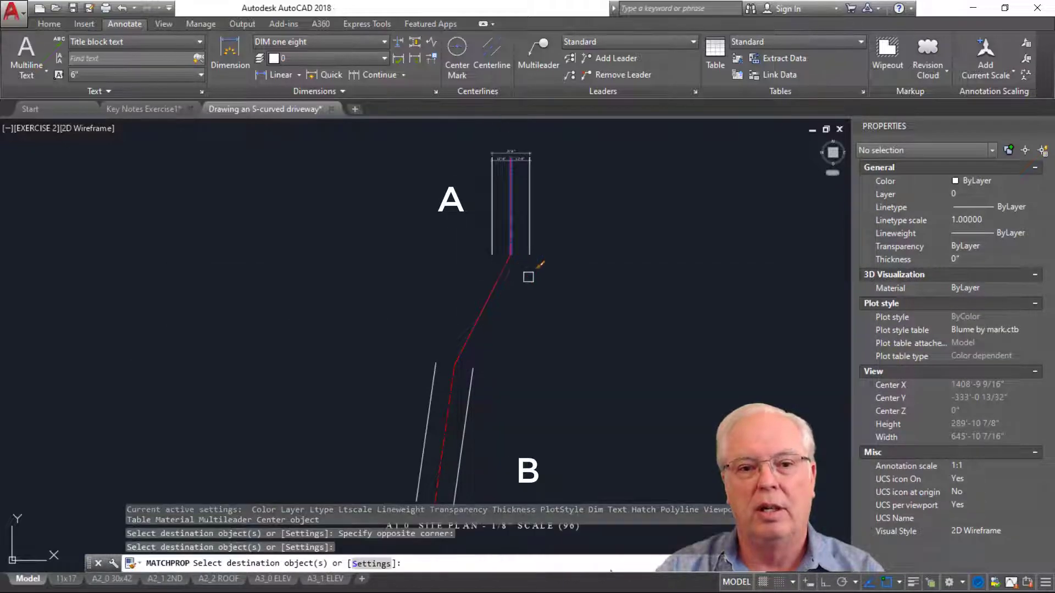
{"action": "key", "text": "Escape"}
{"action": "key", "text": "Escape"}
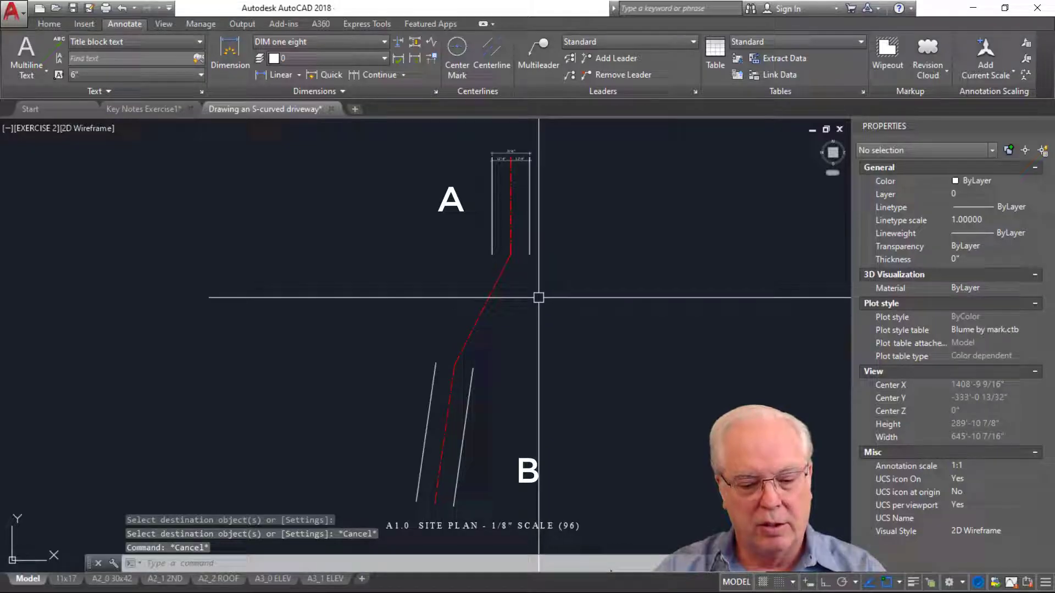
Step: Place a radius-3 circle on the connecting line, keeping the centerline piece below it
{"action": "type", "text": "CI"}
{"action": "key", "text": "Return"}
{"action": "left_click", "coordinate": [483, 309]}
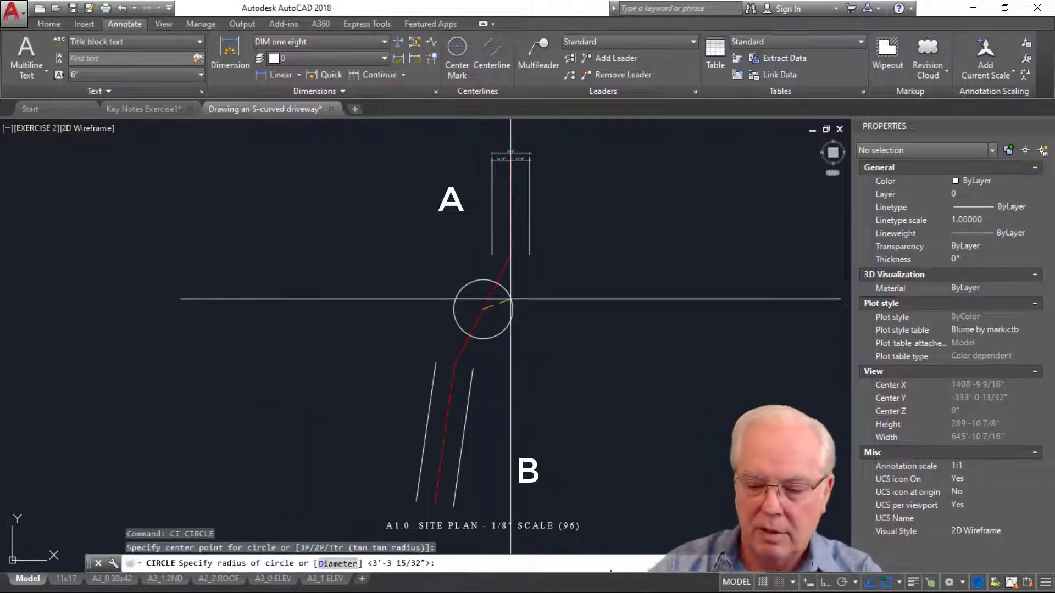
{"action": "type", "text": "3"}
{"action": "key", "text": "Return"}
{"action": "key", "text": "Escape"}
{"action": "key", "text": "Escape"}
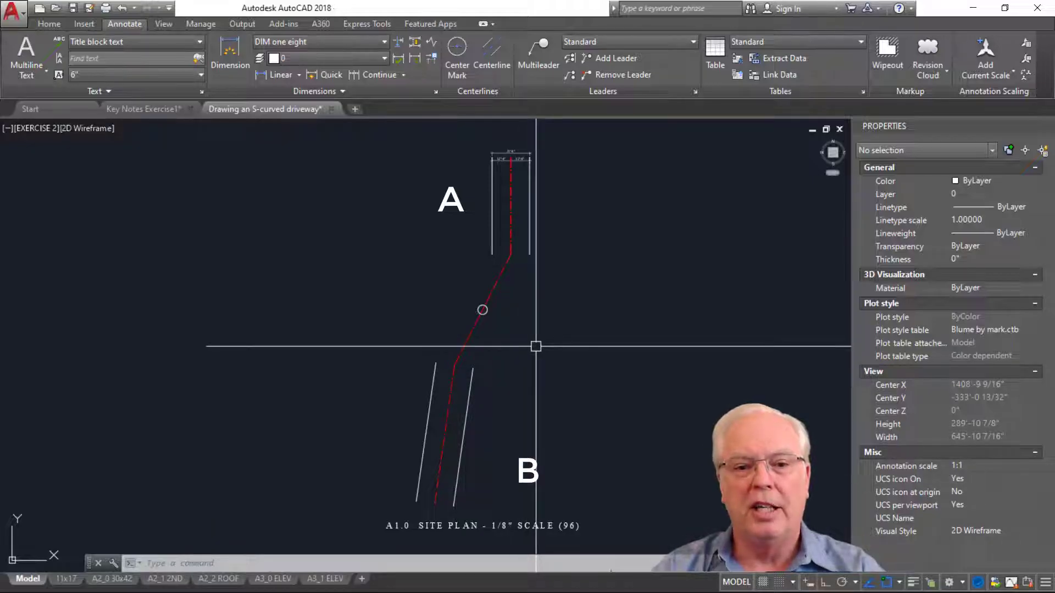
{"action": "left_click", "coordinate": [483, 307]}
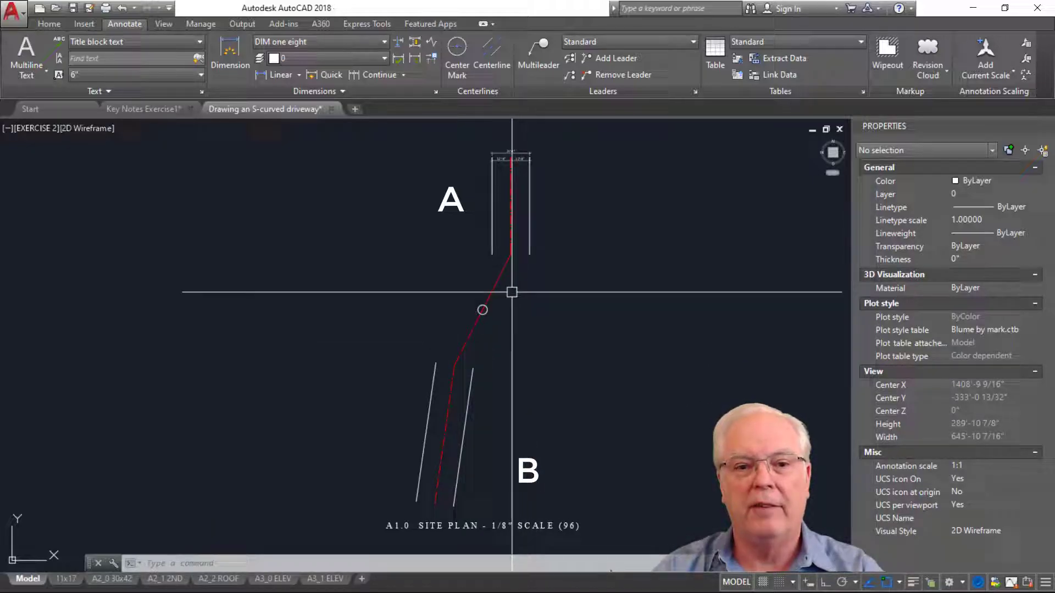
{"action": "key", "text": "Delete"}
{"action": "key", "text": "ctrl+z"}
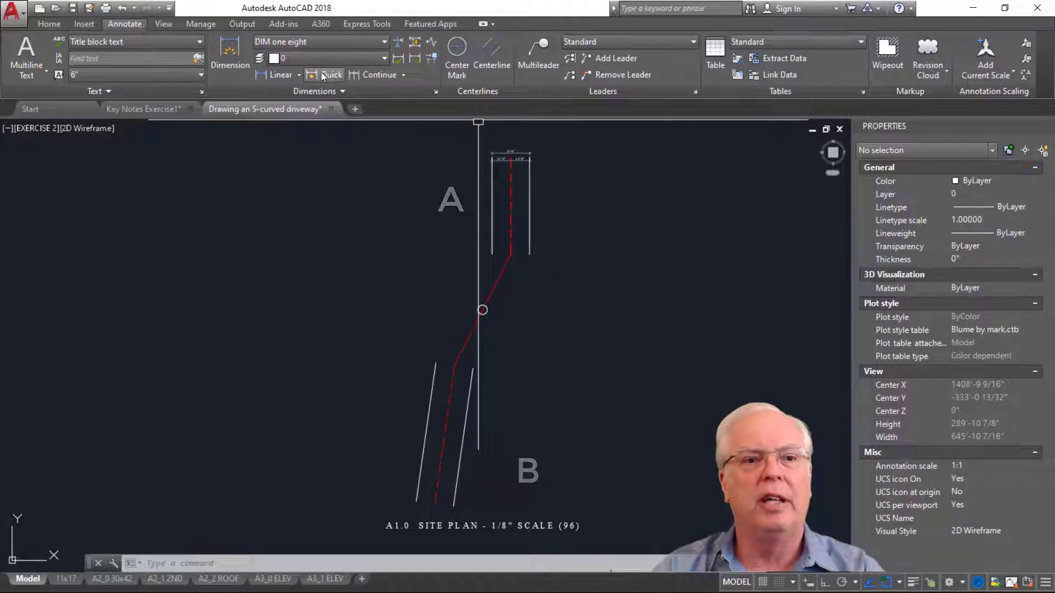
Step: Add a 153° angular dimension for the upper arc
{"action": "left_click", "coordinate": [293, 77]}
{"action": "left_click", "coordinate": [299, 75]}
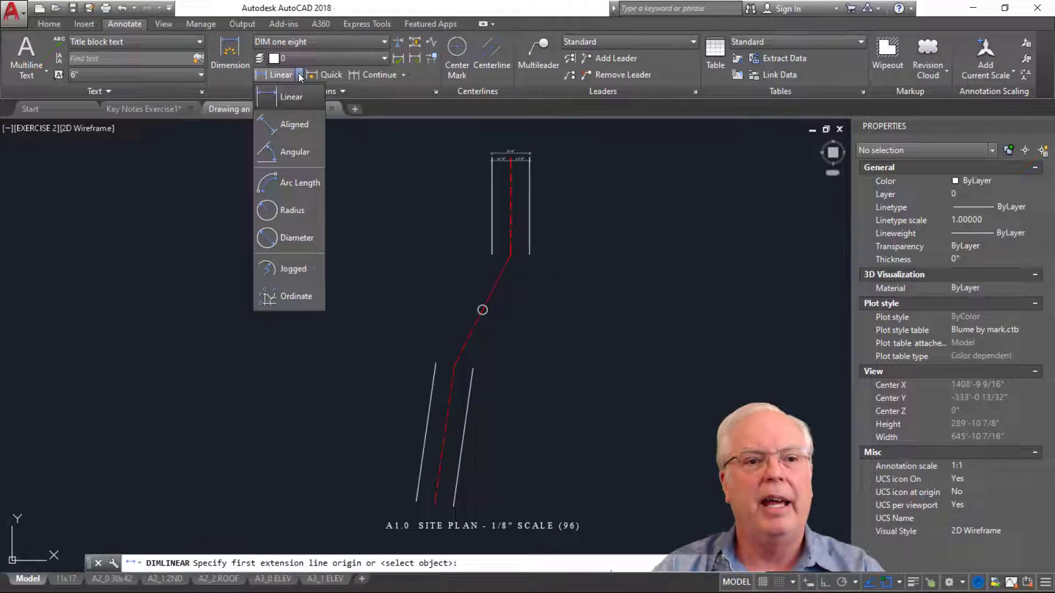
{"action": "left_click", "coordinate": [294, 152]}
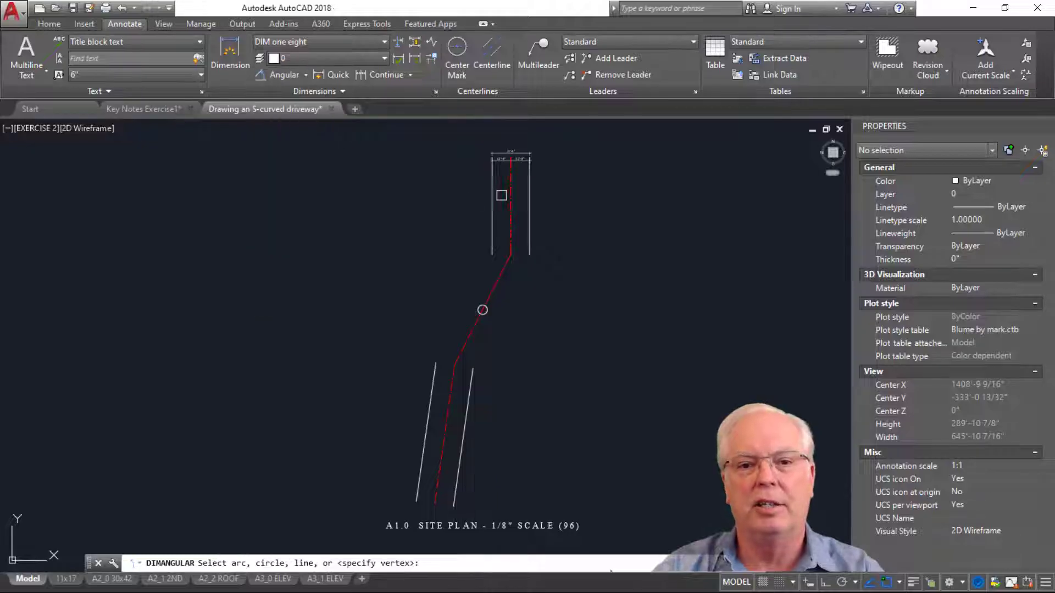
{"action": "left_click", "coordinate": [492, 286]}
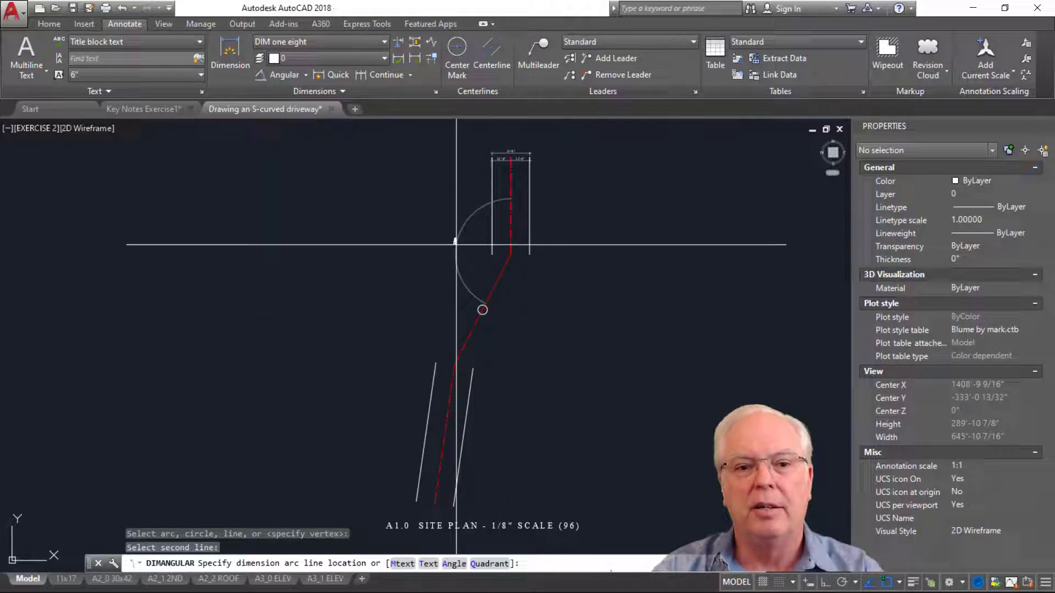
{"action": "left_click", "coordinate": [455, 238]}
{"action": "scroll", "coordinate": [451, 233], "scroll_direction": "up", "scroll_amount": 5}
{"action": "scroll", "coordinate": [457, 242], "scroll_direction": "down", "scroll_amount": 4}
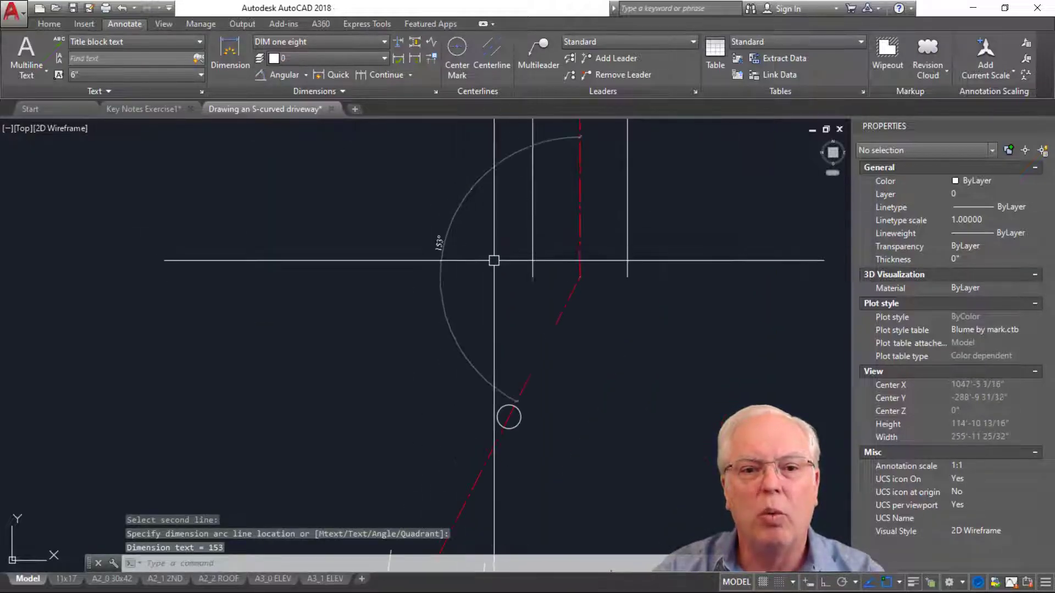
Step: Add a 161° angular dimension for the lower arc
{"action": "key", "text": "Return"}
{"action": "left_click", "coordinate": [479, 404]}
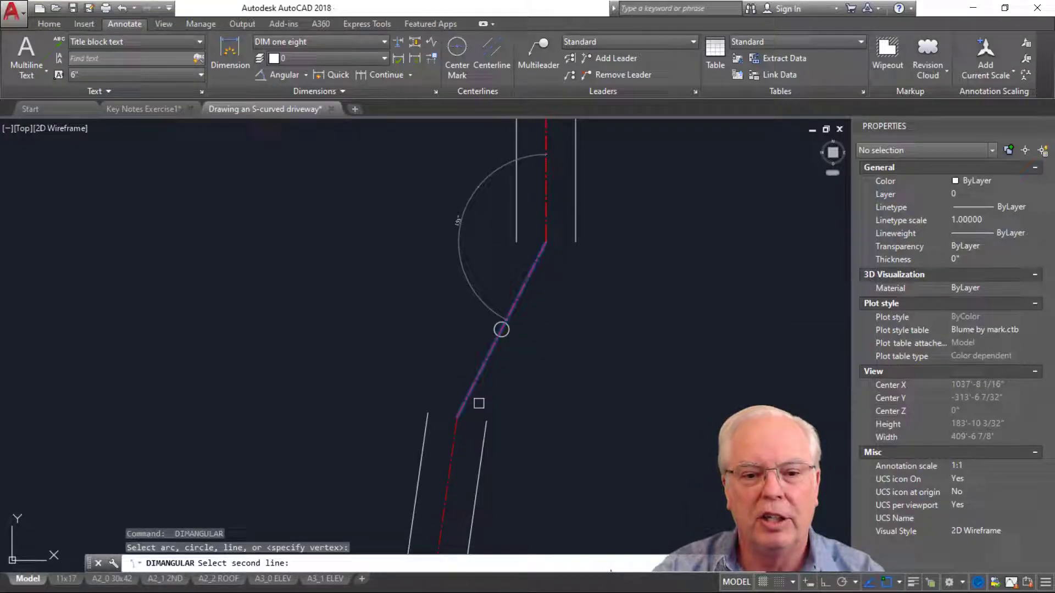
{"action": "left_click", "coordinate": [450, 462]}
{"action": "scroll", "coordinate": [540, 442], "scroll_direction": "up", "scroll_amount": 3}
{"action": "left_click", "coordinate": [542, 443]}
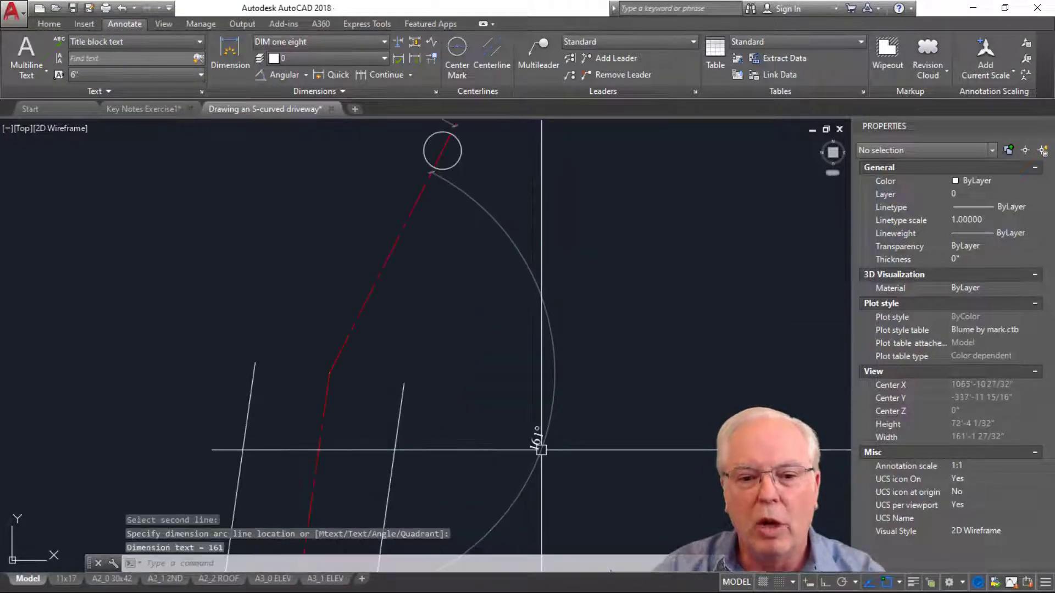
{"action": "scroll", "coordinate": [542, 446], "scroll_direction": "down", "scroll_amount": 3}
{"action": "key", "text": "Escape"}
{"action": "key", "text": "Escape"}
Step: Pan and zoom to inspect the whole S-curve, both arcs and the tangent point
{"action": "scroll", "coordinate": [602, 429], "scroll_direction": "up", "scroll_amount": 5}
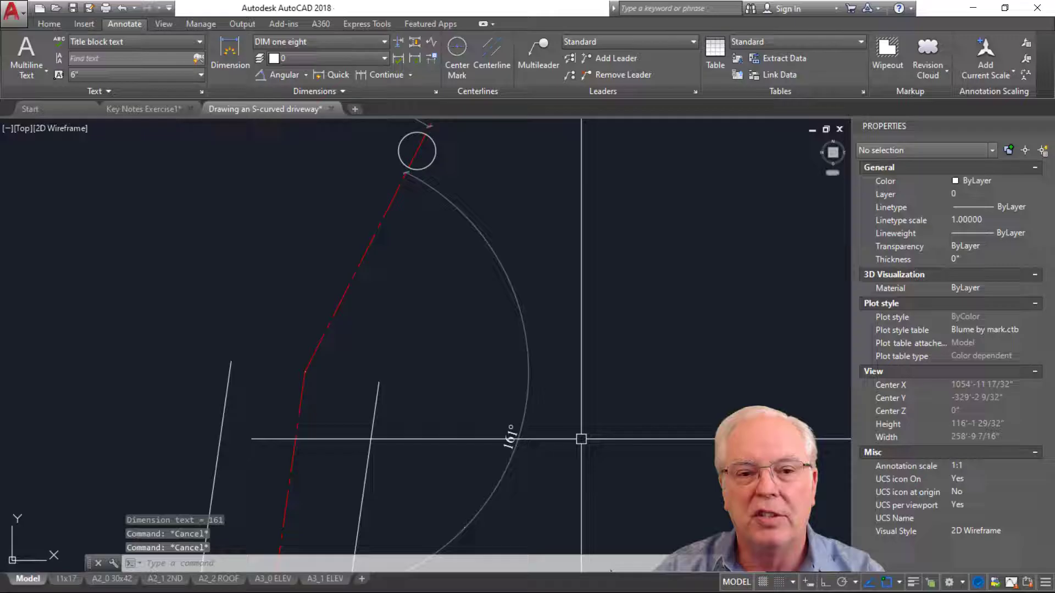
{"action": "middle_click_drag", "start_coordinate": [622, 405], "coordinate": [555, 452]}
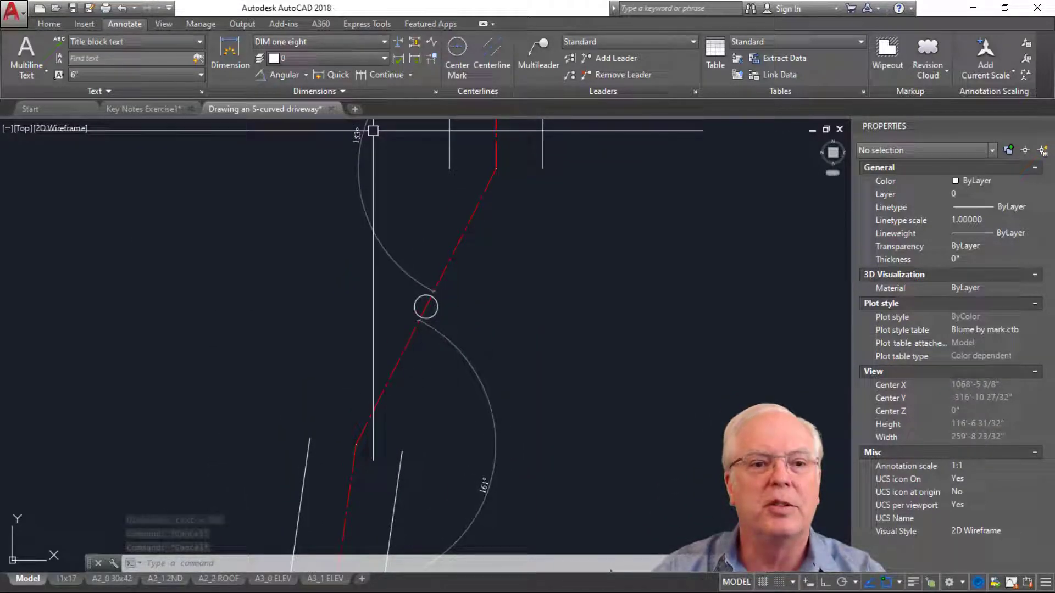
{"action": "scroll", "coordinate": [531, 388], "scroll_direction": "down", "scroll_amount": 3}
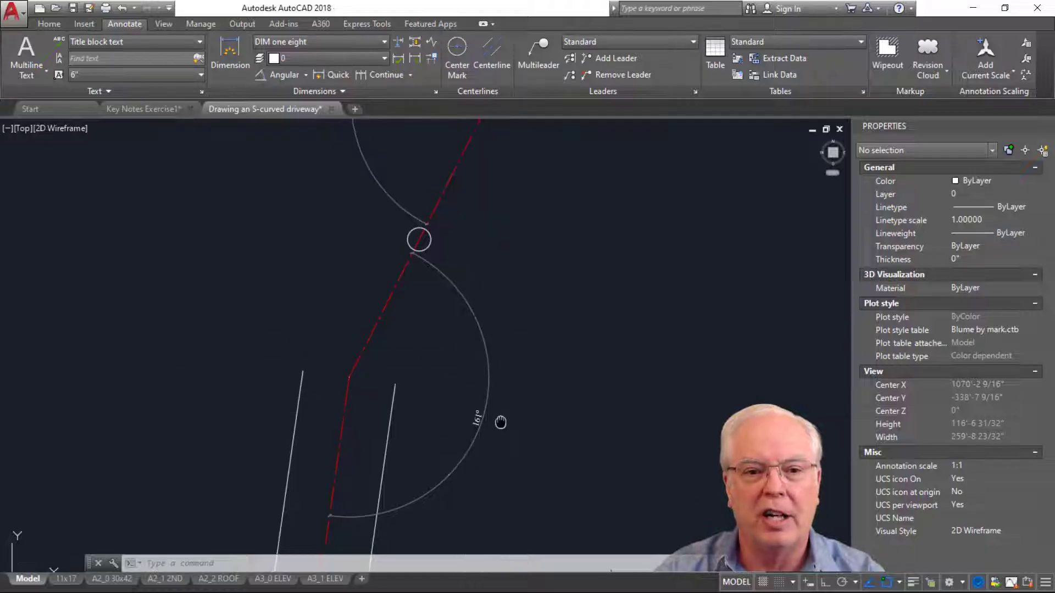
{"action": "middle_click_drag", "start_coordinate": [560, 337], "coordinate": [566, 382]}
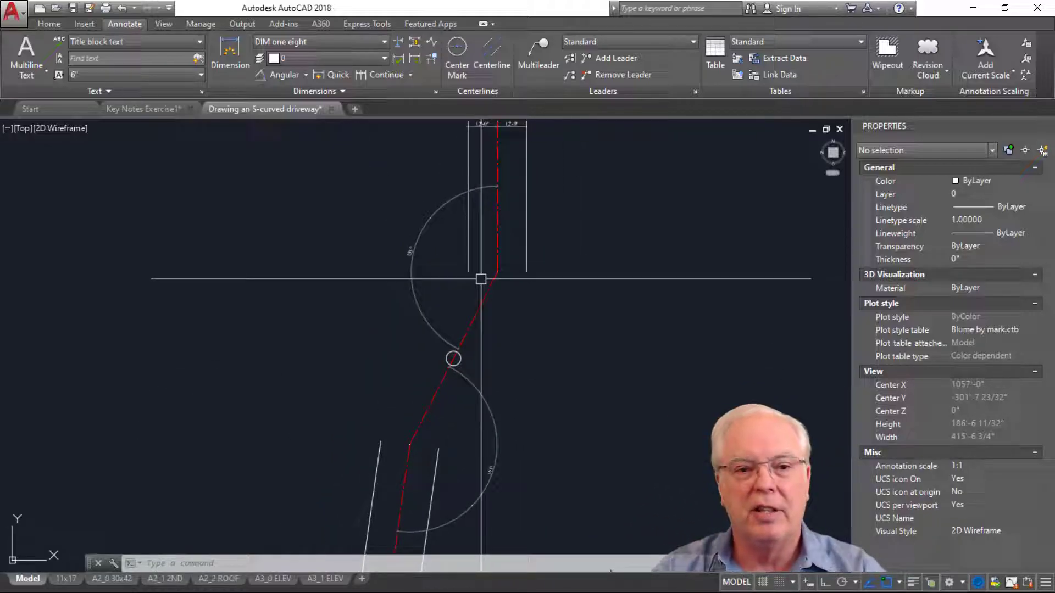
{"action": "scroll", "coordinate": [423, 254], "scroll_direction": "up", "scroll_amount": 3}
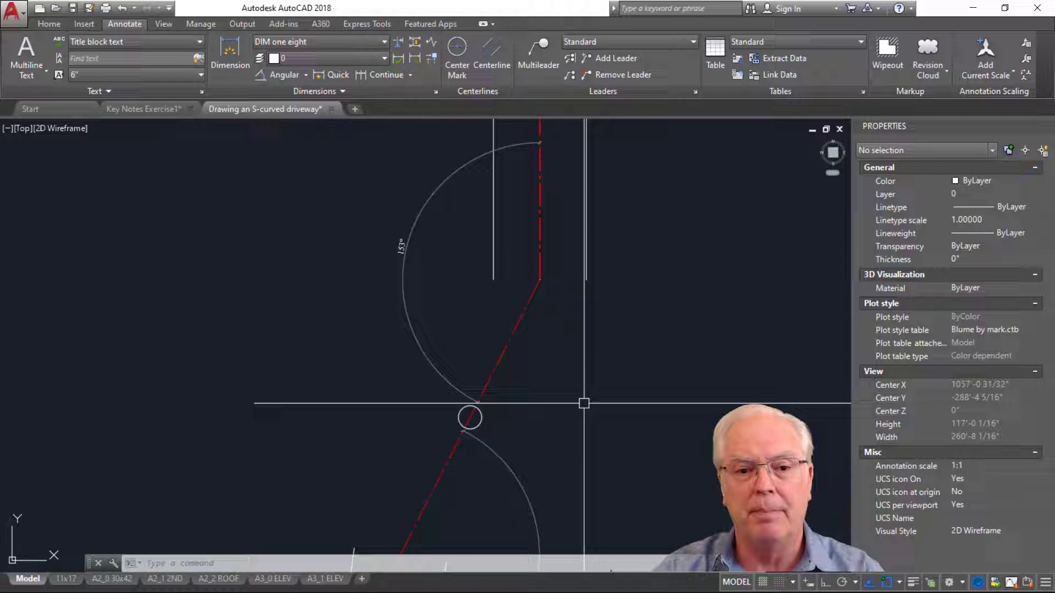
{"action": "scroll", "coordinate": [608, 352], "scroll_direction": "down", "scroll_amount": 2}
{"action": "scroll", "coordinate": [520, 248], "scroll_direction": "up", "scroll_amount": 2}
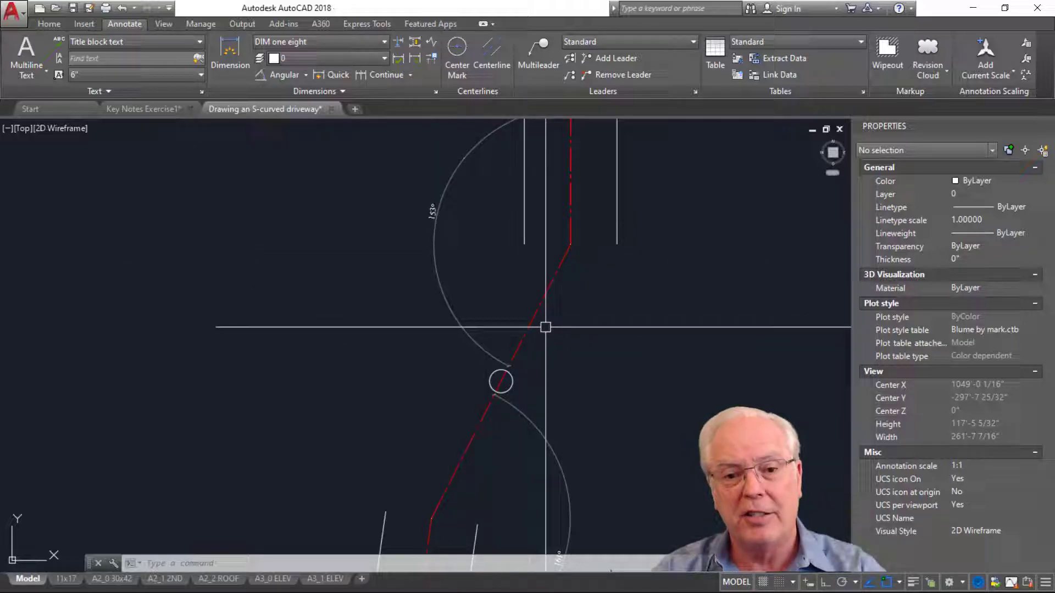
{"action": "mouse_move", "coordinate": [610, 379]}
{"action": "middle_mouse_down"}
{"action": "mouse_move", "coordinate": [635, 296]}
{"action": "mouse_move", "coordinate": [625, 324]}
{"action": "mouse_move", "coordinate": [598, 252]}
{"action": "middle_mouse_up"}
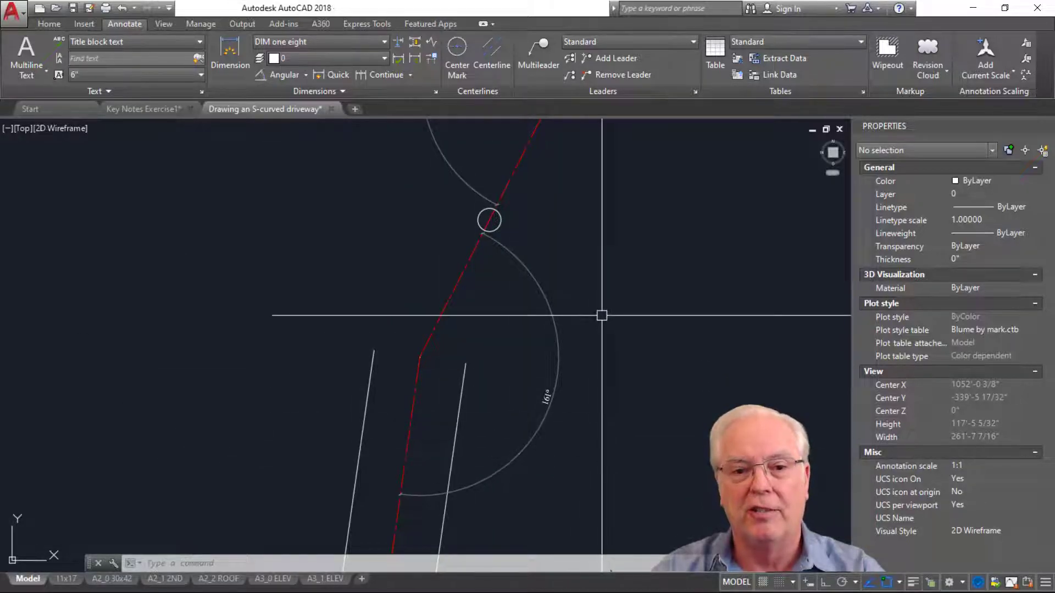
{"action": "middle_click_drag", "start_coordinate": [655, 295], "coordinate": [620, 427]}
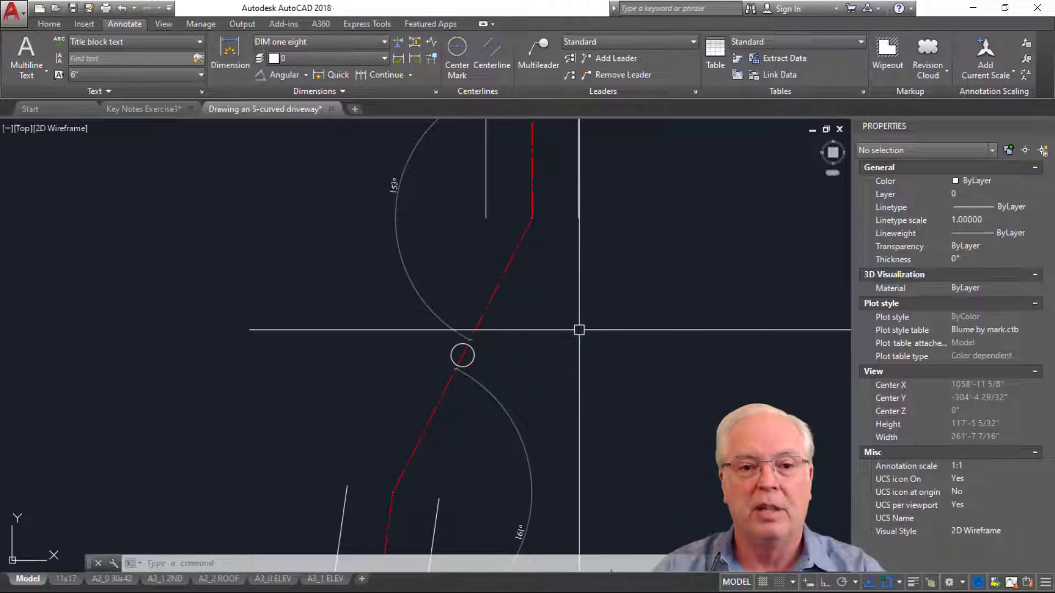
Step: Make A-CENTERLINE the current layer by picking the red centerline
{"action": "scroll", "coordinate": [572, 309], "scroll_direction": "down", "scroll_amount": 4}
{"action": "key", "text": "Escape"}
{"action": "key", "text": "Escape"}
{"action": "key", "text": "Escape"}
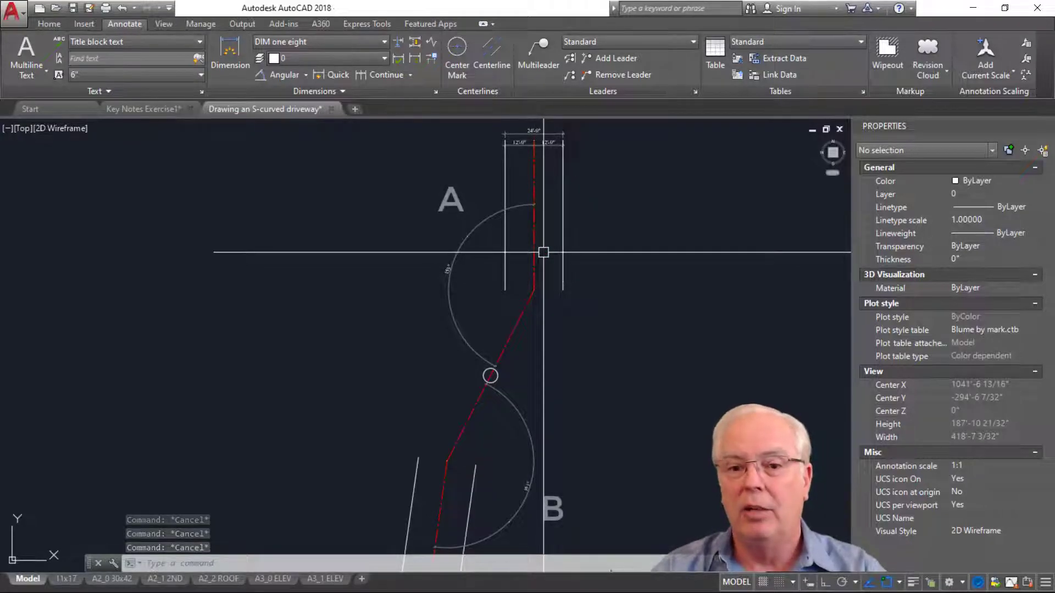
{"action": "type", "text": "GB"}
{"action": "key", "text": "Return"}
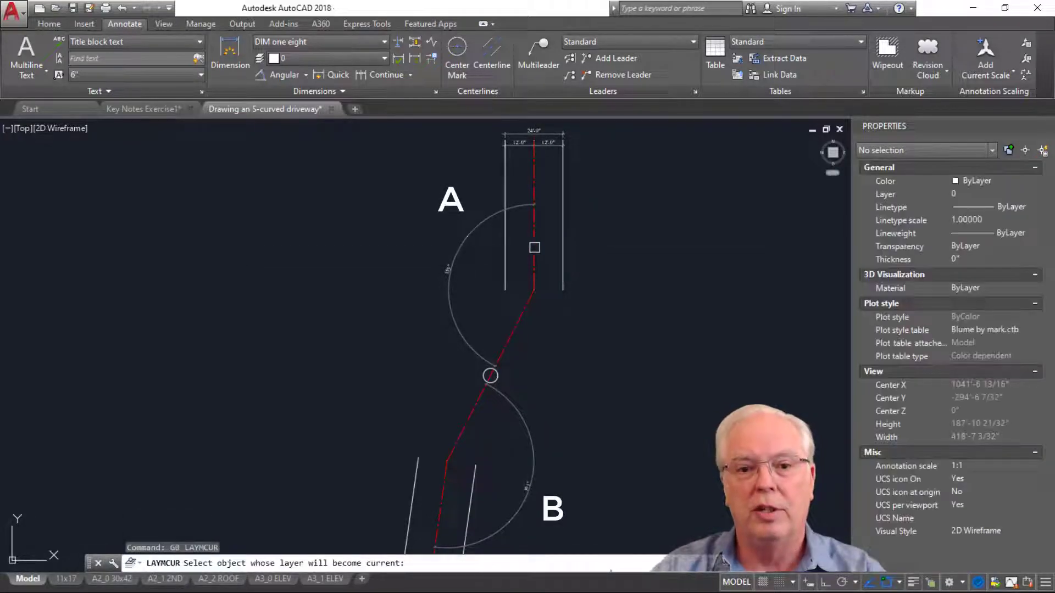
{"action": "left_click", "coordinate": [533, 243]}
{"action": "key", "text": "Escape"}
{"action": "key", "text": "Escape"}
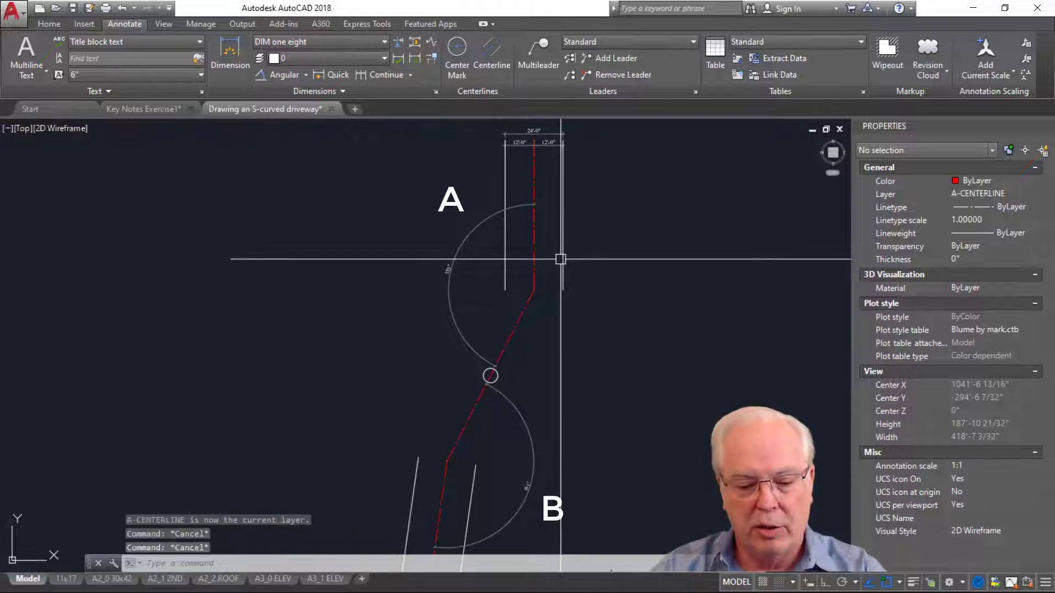
Step: Draw a polyline down road A's centerline to the bend, then switch to arc mode
{"action": "type", "text": "pl"}
{"action": "key", "text": "Return"}
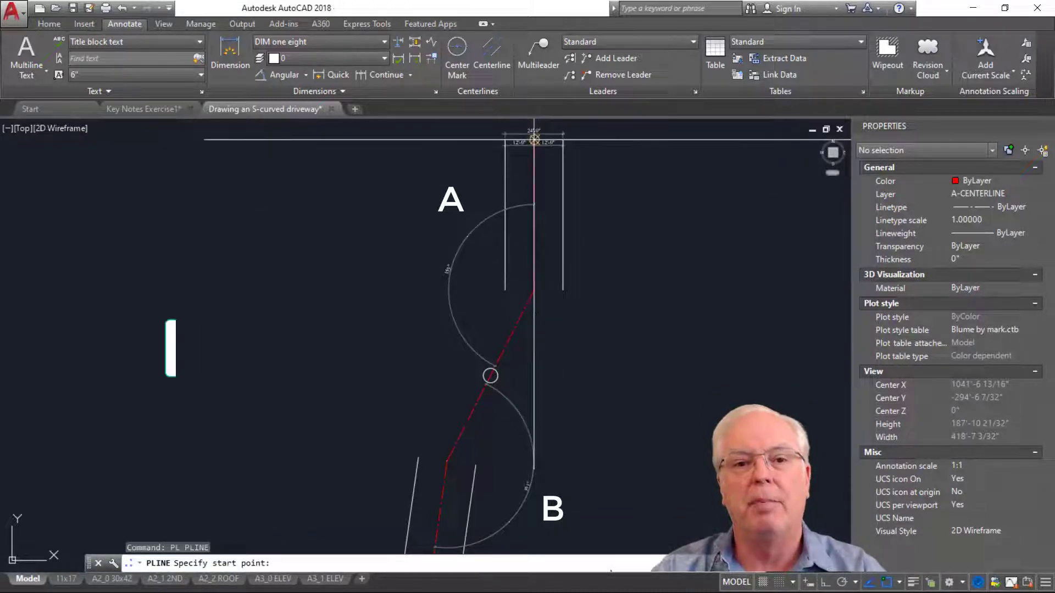
{"action": "left_click", "coordinate": [534, 140]}
{"action": "left_click", "coordinate": [534, 289]}
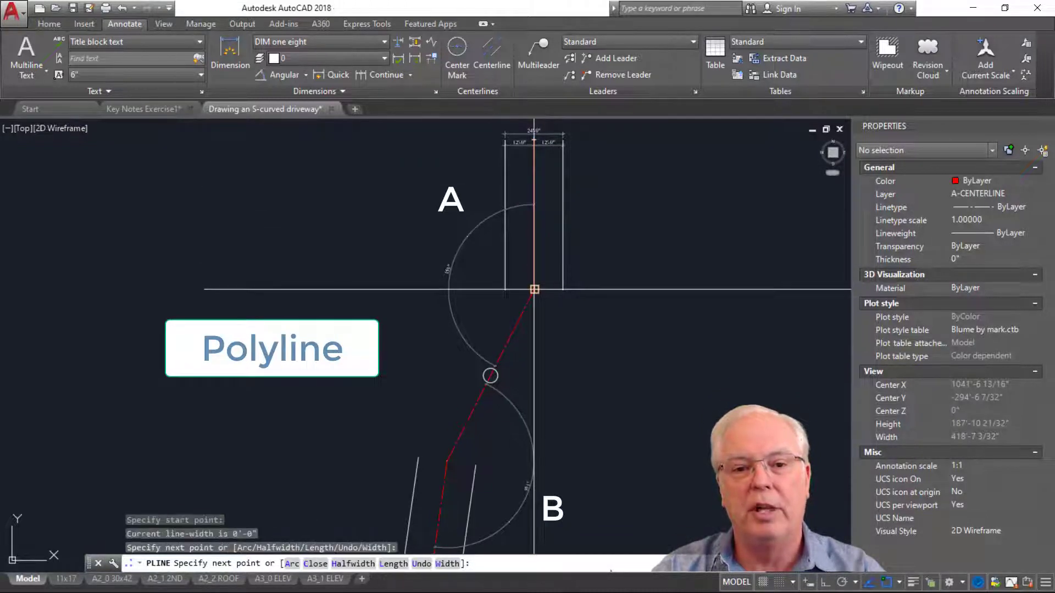
{"action": "type", "text": "a"}
{"action": "key", "text": "Return"}
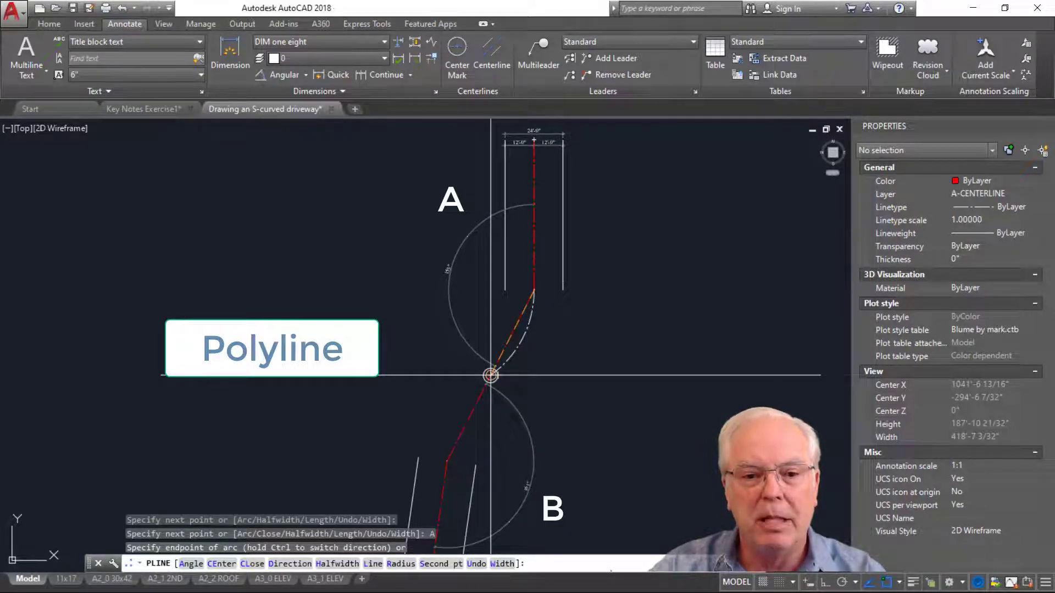
{"action": "key", "text": "Escape"}
{"action": "key", "text": "Escape"}
{"action": "key", "text": "Escape"}
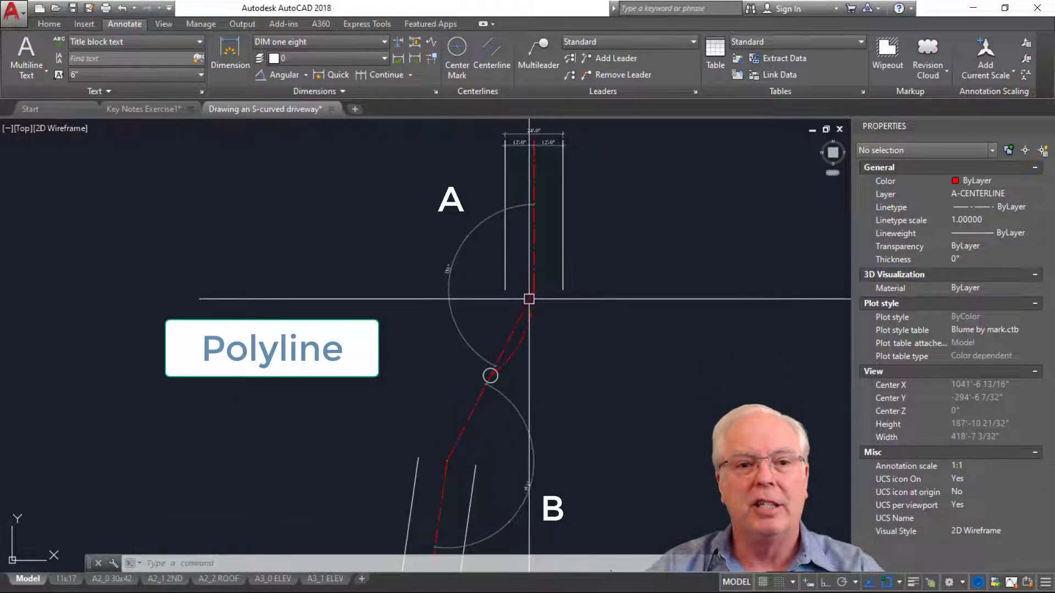
Step: Add a radius dimension to the upper arc
{"action": "left_click", "coordinate": [305, 76]}
{"action": "left_click", "coordinate": [298, 209]}
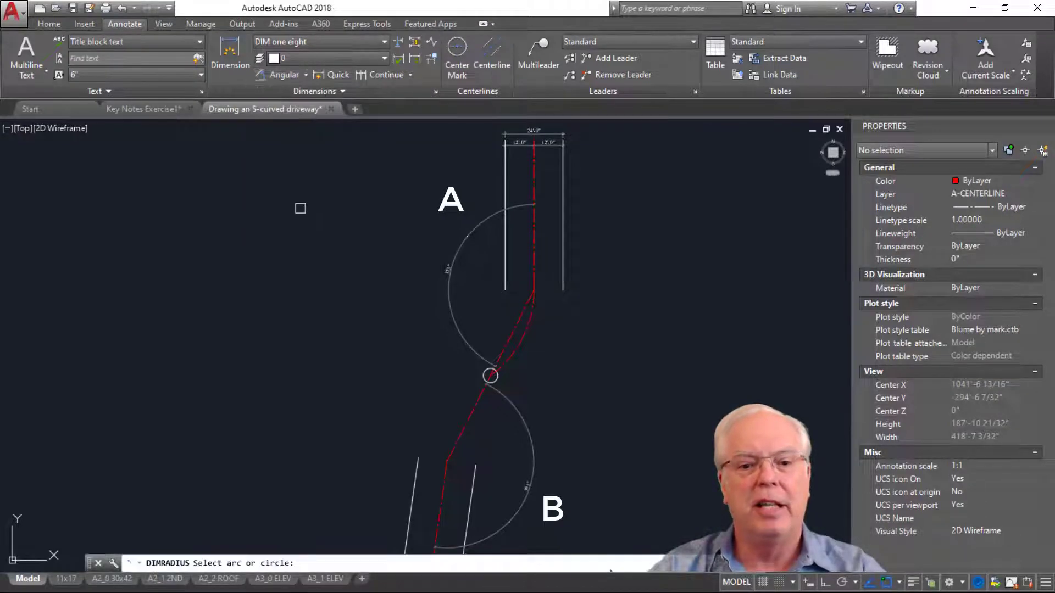
{"action": "left_click", "coordinate": [519, 329]}
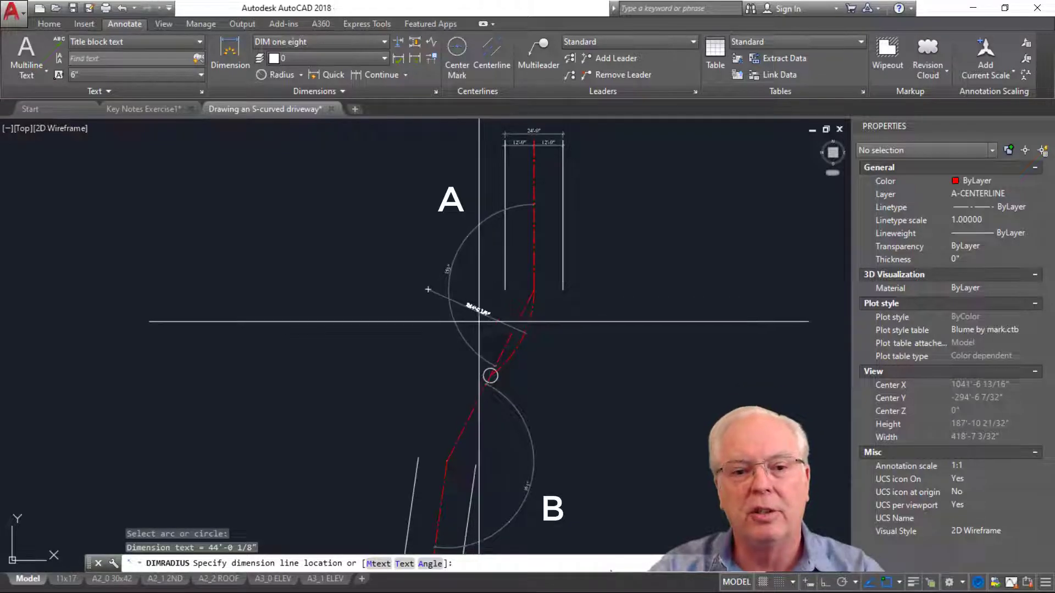
{"action": "scroll", "coordinate": [481, 324], "scroll_direction": "up", "scroll_amount": 5}
{"action": "key", "text": "Escape"}
{"action": "key", "text": "Escape"}
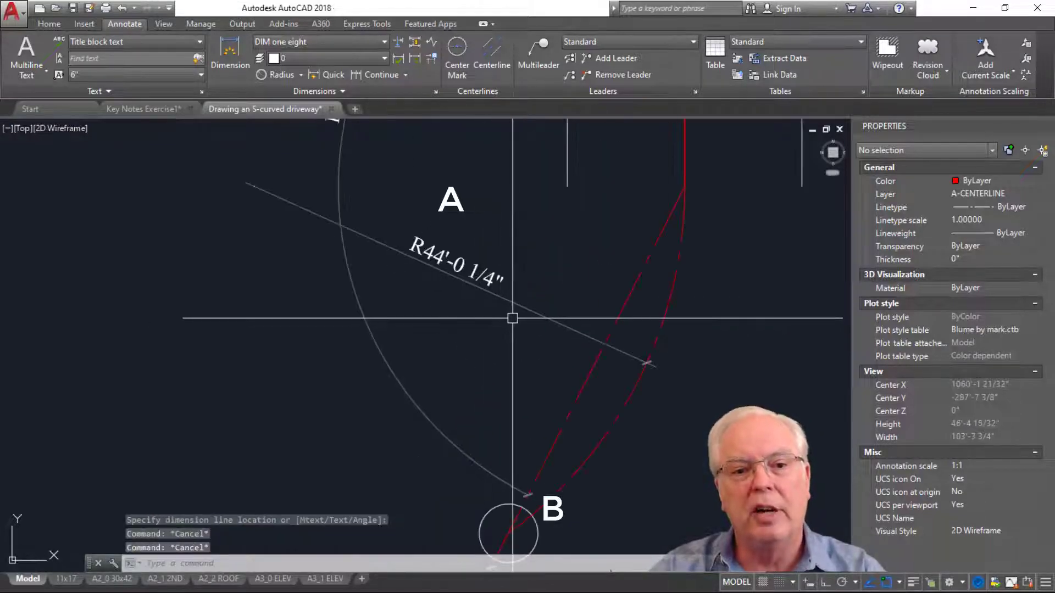
Step: Copy the radius dimension to a spot left of the arc
{"action": "left_click", "coordinate": [483, 278]}
{"action": "type", "text": "co"}
{"action": "key", "text": "Return"}
{"action": "left_click", "coordinate": [483, 301]}
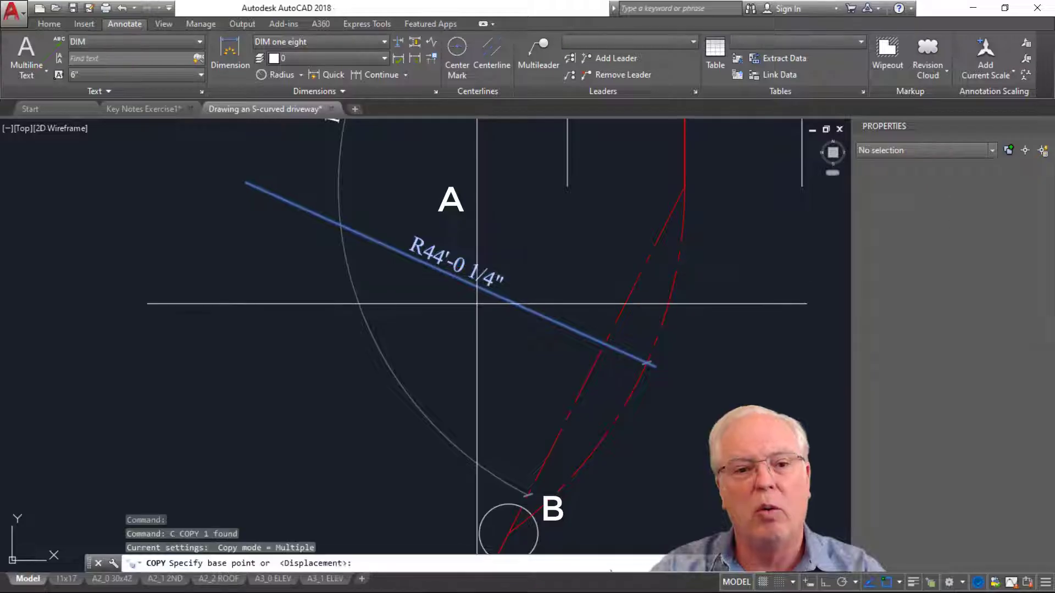
{"action": "scroll", "coordinate": [483, 301], "scroll_direction": "down", "scroll_amount": 5}
{"action": "left_click", "coordinate": [374, 326]}
{"action": "key", "text": "Escape"}
Step: Explode the copied dimension and erase its leftover dimension line
{"action": "left_click", "coordinate": [365, 322]}
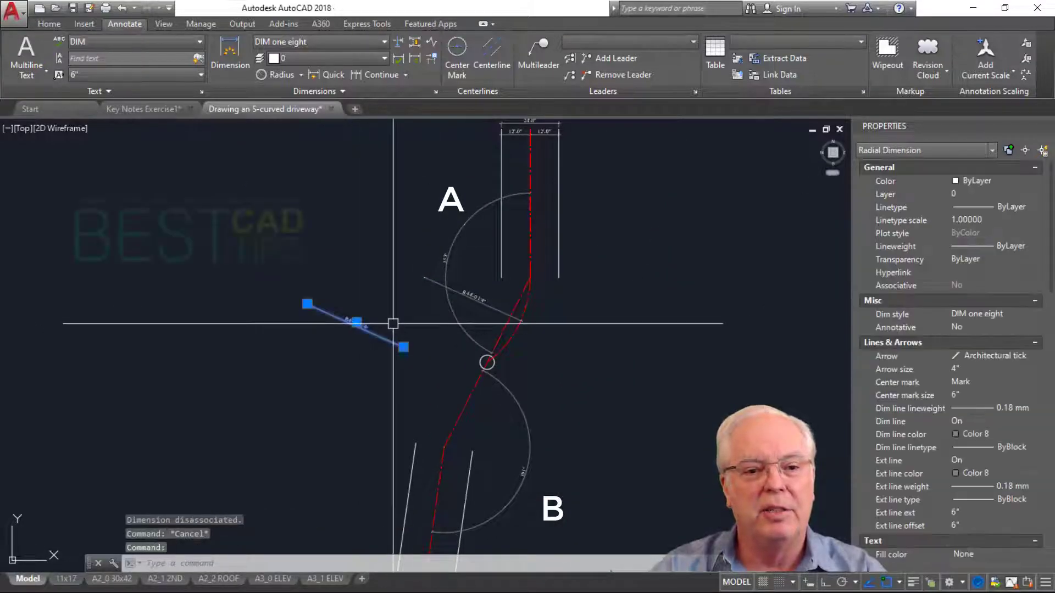
{"action": "type", "text": "x"}
{"action": "key", "text": "Return"}
{"action": "left_click", "coordinate": [323, 298]}
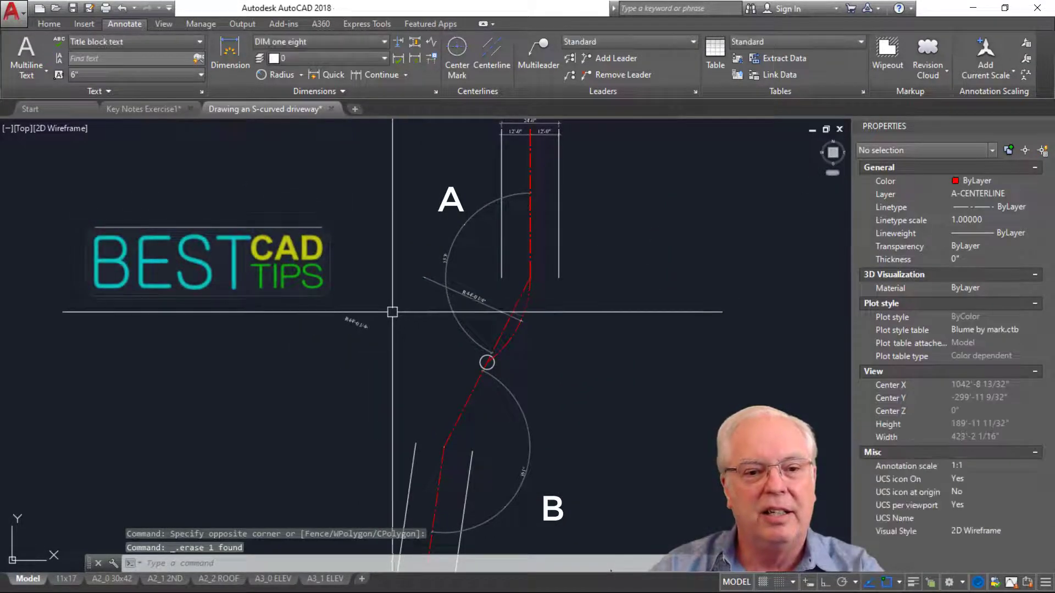
{"action": "left_click", "coordinate": [430, 365]}
{"action": "key", "text": "Delete"}
Step: Set the R44'-0 1/4" label's rotation to 0 and text height to 36
{"action": "left_click", "coordinate": [365, 315]}
{"action": "left_click", "coordinate": [345, 332]}
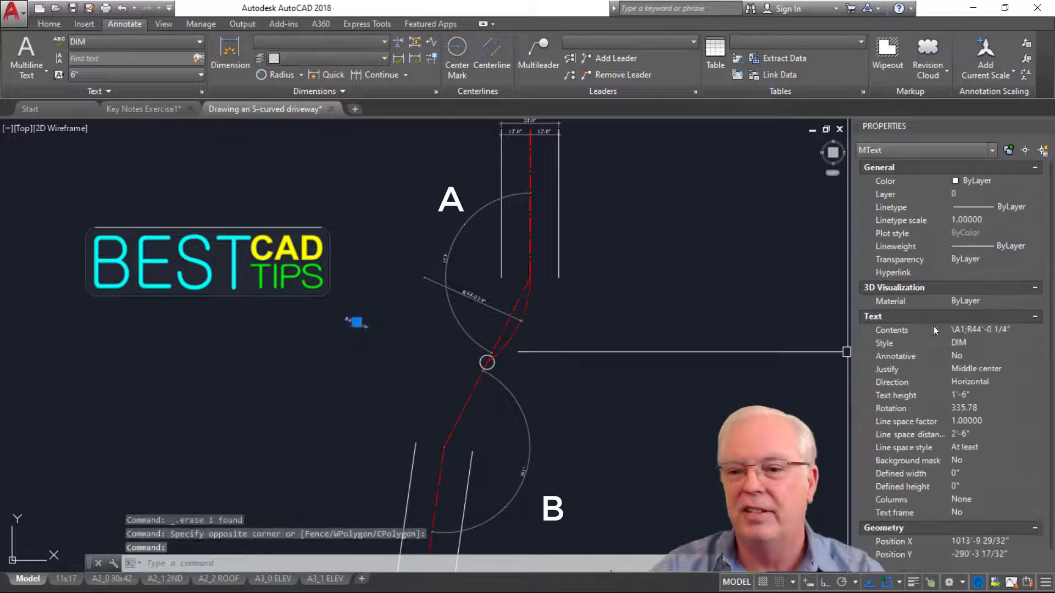
{"action": "left_click", "coordinate": [1017, 410]}
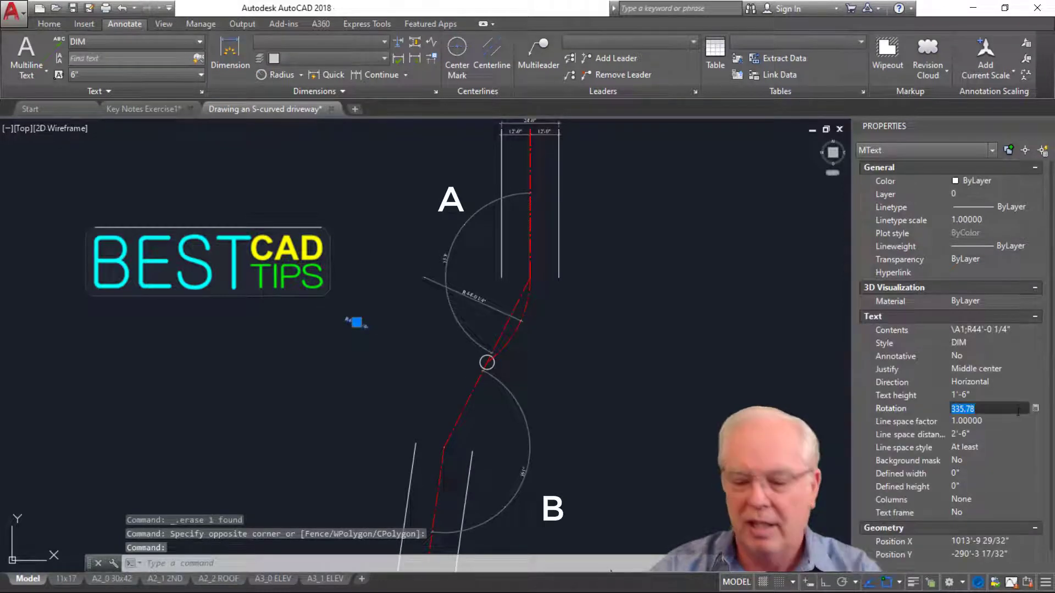
{"action": "key", "text": "Tab"}
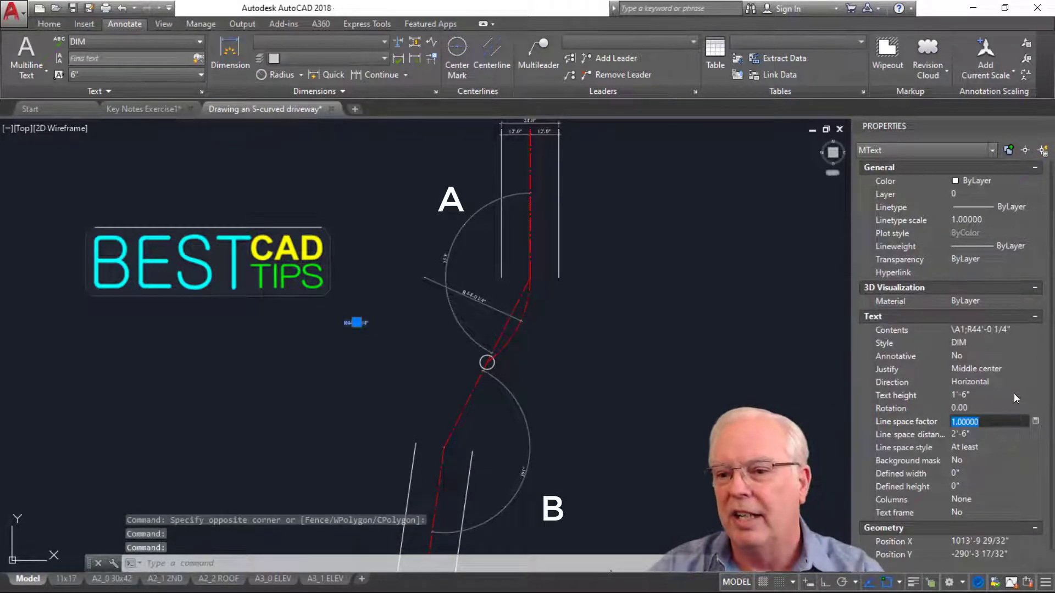
{"action": "left_click", "coordinate": [1013, 395]}
{"action": "type", "text": "36"}
{"action": "key", "text": "Return"}
{"action": "key", "text": "Escape"}
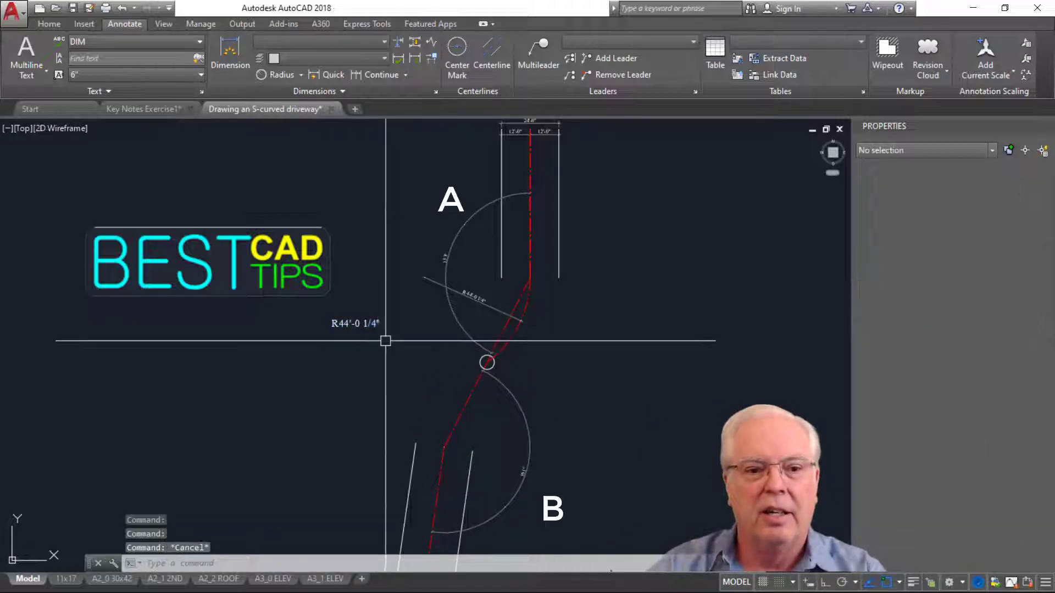
Step: Move the R44'-0 1/4" label to sit left of the upper arc
{"action": "left_click", "coordinate": [357, 323]}
{"action": "key", "text": "Escape"}
{"action": "left_click", "coordinate": [357, 324]}
{"action": "left_click_drag", "start_coordinate": [357, 324], "coordinate": [401, 312]}
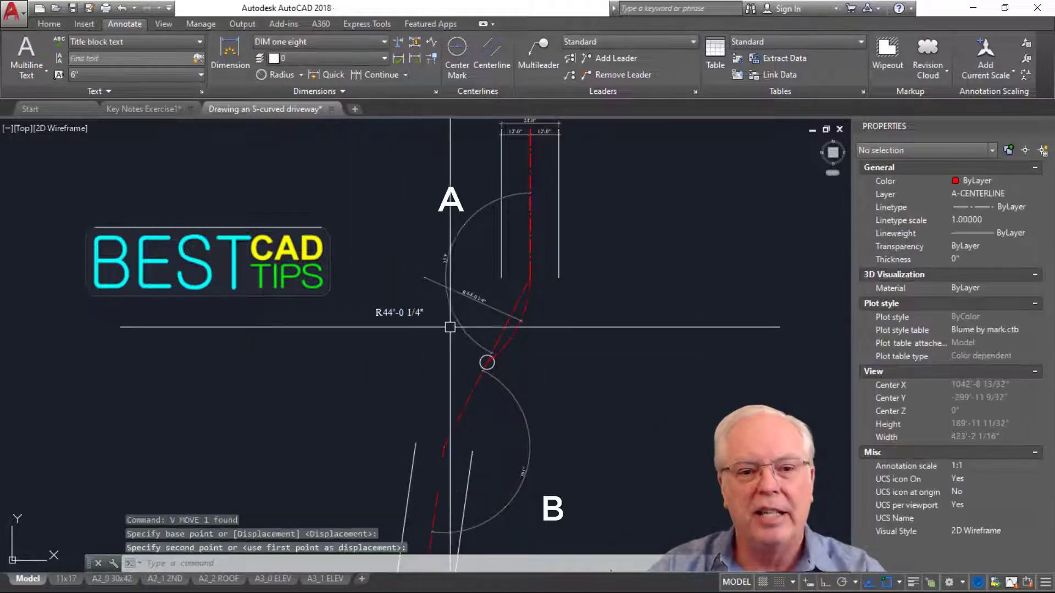
{"action": "key", "text": "Escape"}
{"action": "key", "text": "Escape"}
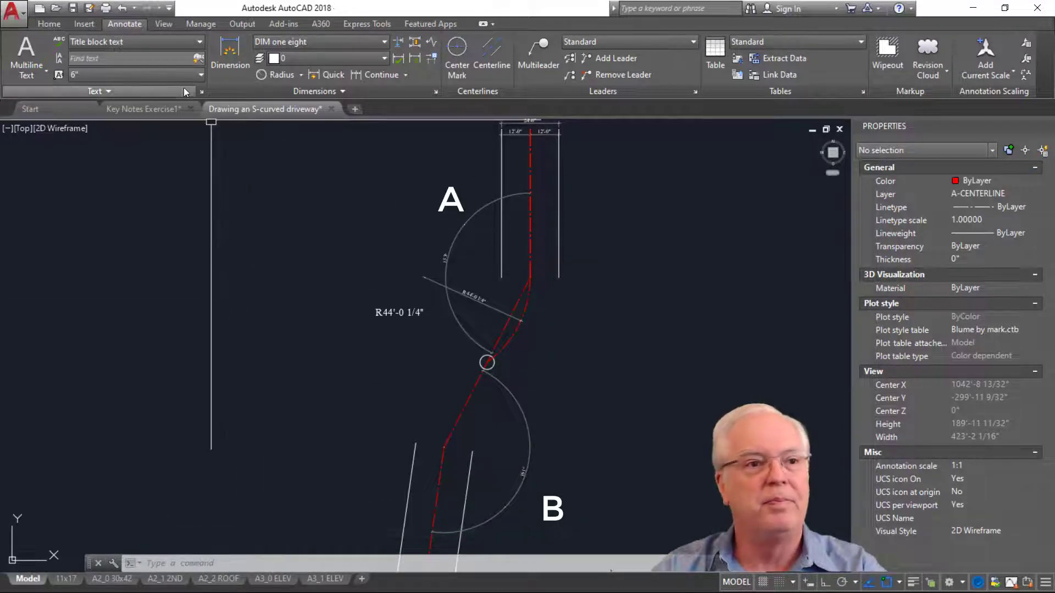
Step: Draw a Tan, Tan, Radius circle of radius 44'-0 1/4" touching the lower curve and upper arc
{"action": "left_click", "coordinate": [49, 25]}
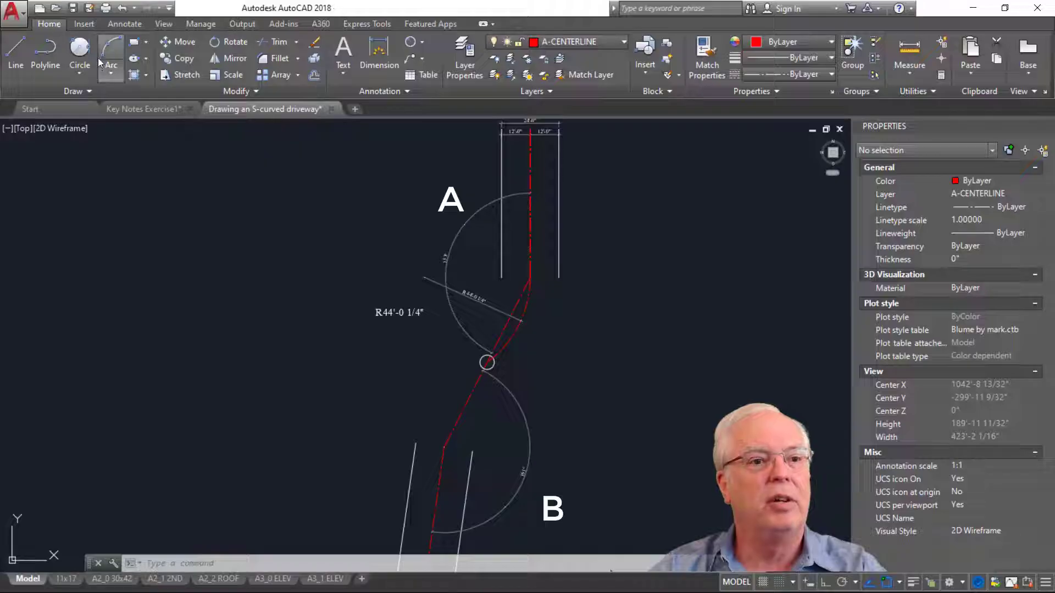
{"action": "left_click", "coordinate": [80, 73]}
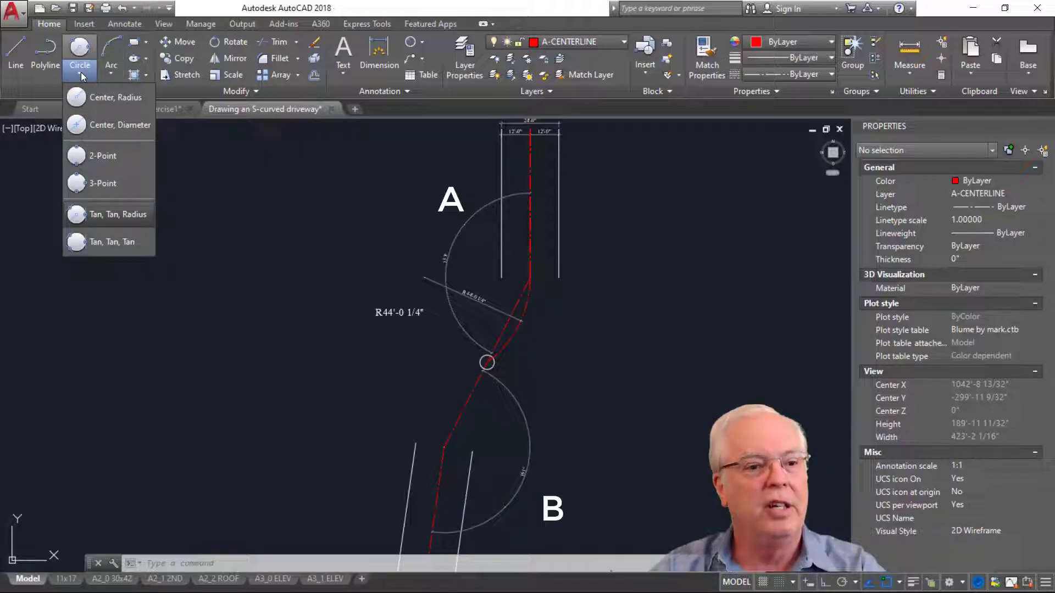
{"action": "left_click", "coordinate": [128, 214]}
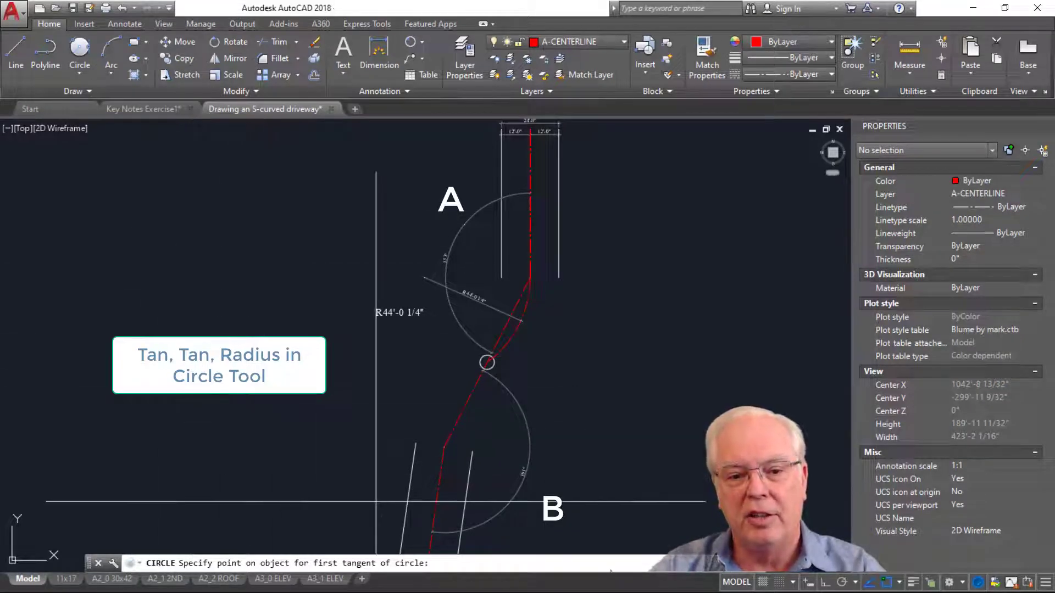
{"action": "left_click", "coordinate": [438, 496]}
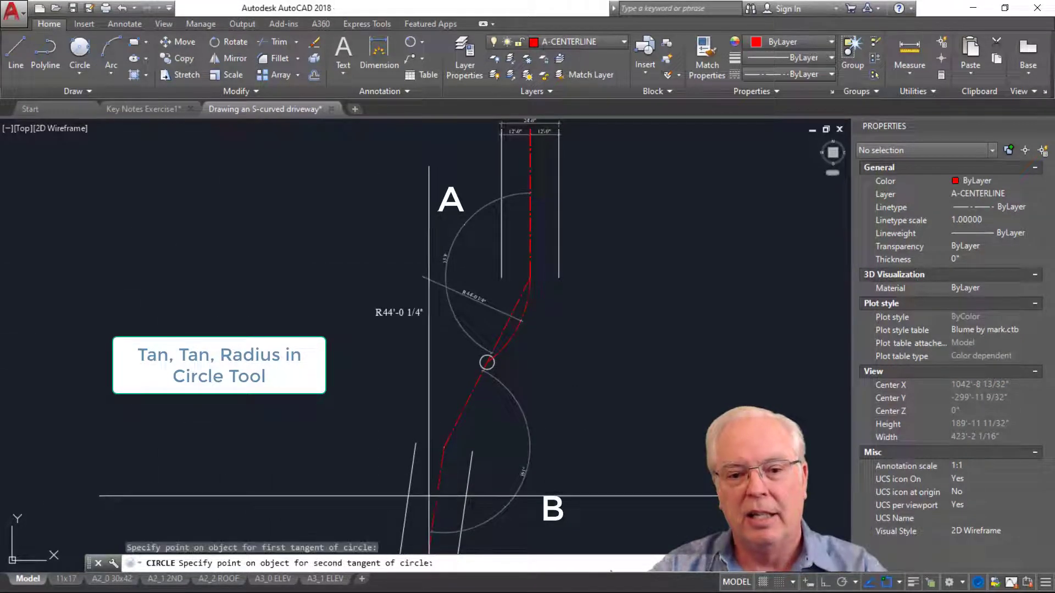
{"action": "left_click", "coordinate": [512, 336]}
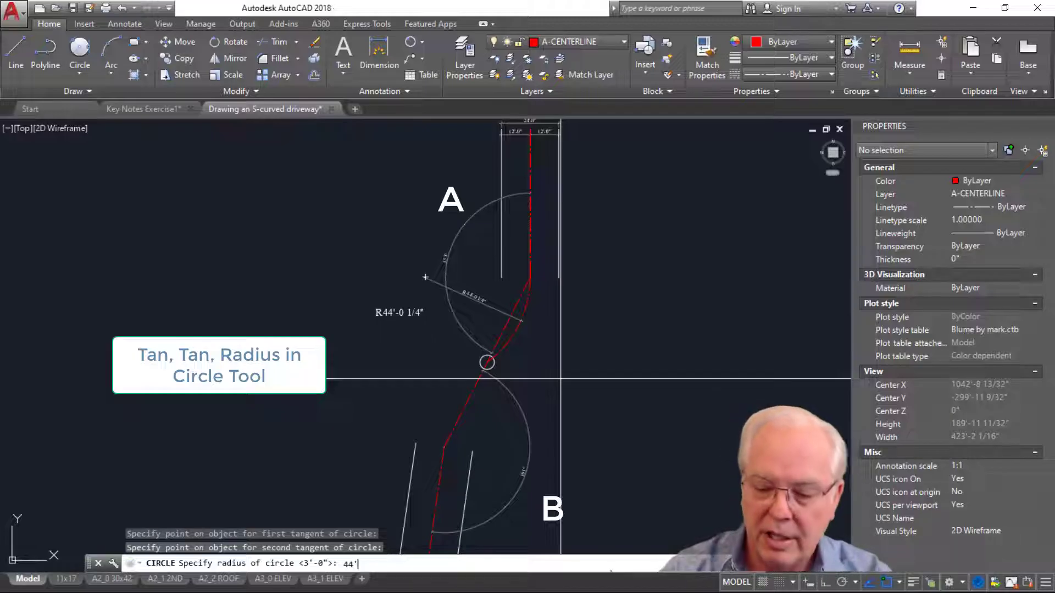
{"action": "type", "text": "44'0.25"}
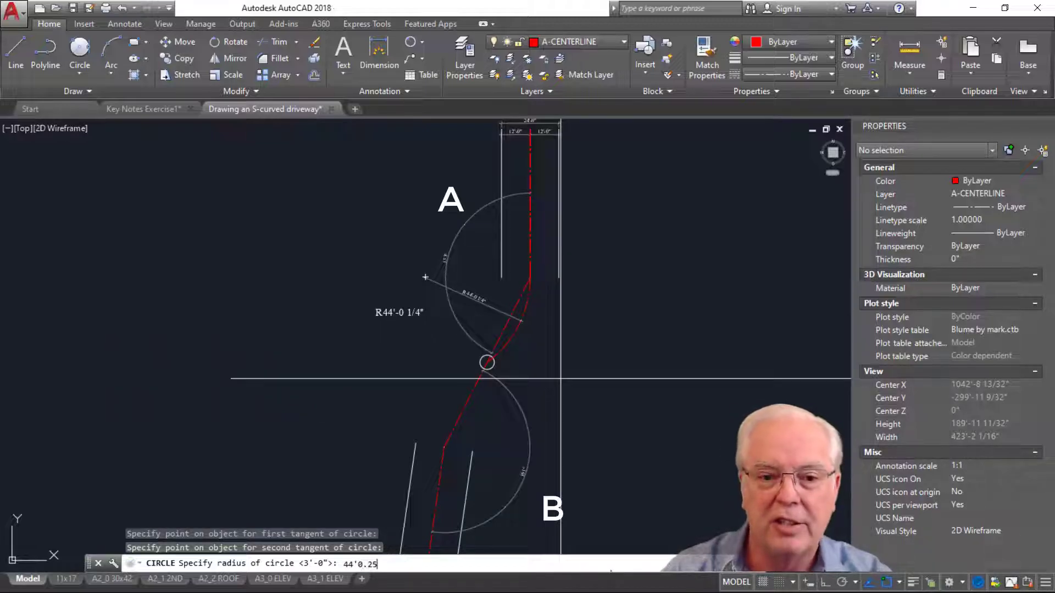
{"action": "key", "text": "Return"}
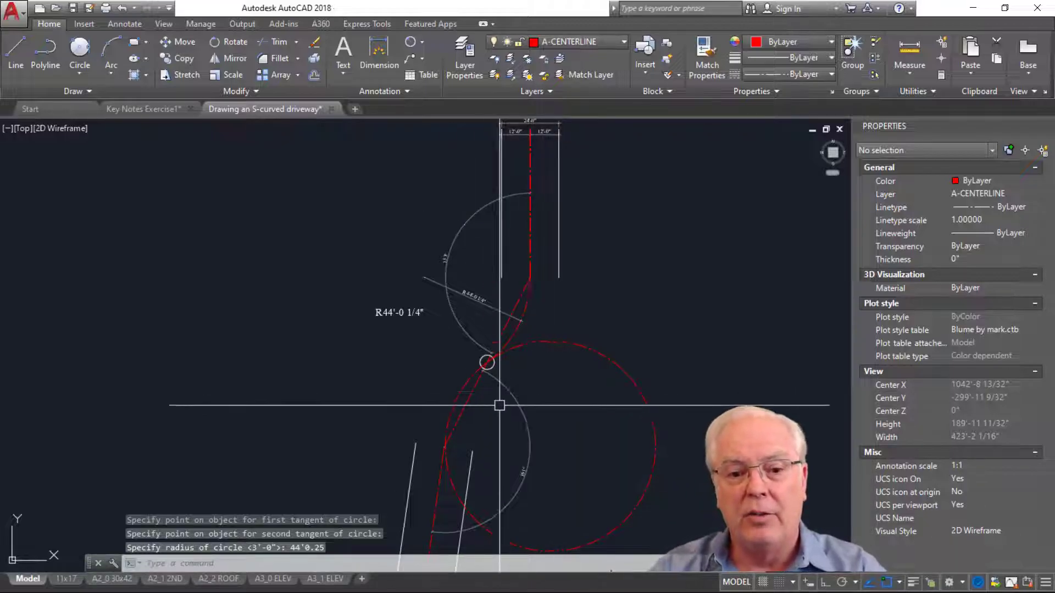
{"action": "scroll", "coordinate": [488, 370], "scroll_direction": "up", "scroll_amount": 8}
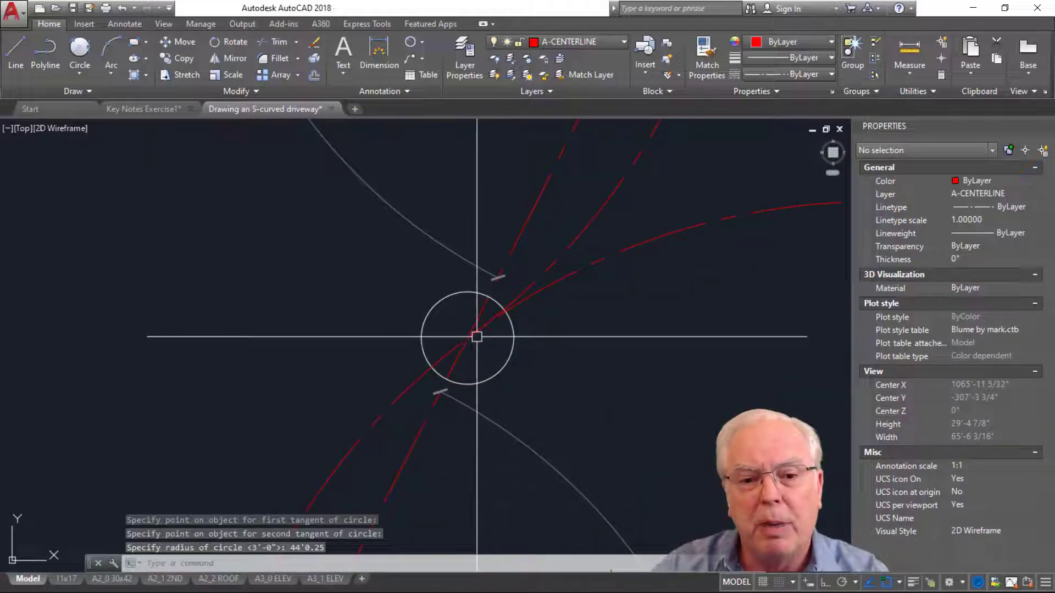
{"action": "scroll", "coordinate": [470, 339], "scroll_direction": "down", "scroll_amount": 5}
{"action": "middle_click_drag", "start_coordinate": [464, 423], "coordinate": [515, 274]}
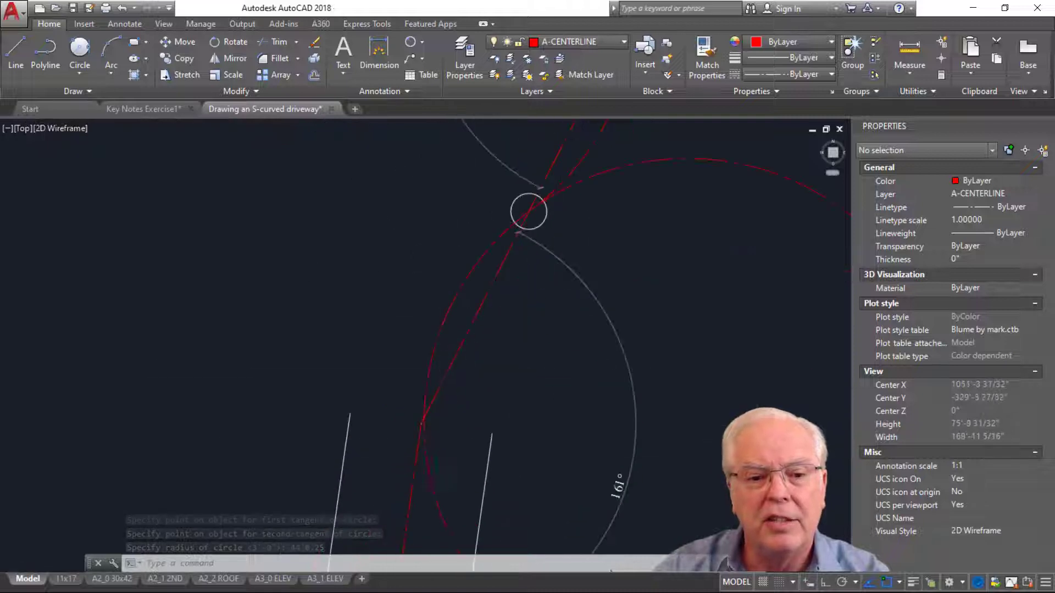
{"action": "scroll", "coordinate": [417, 365], "scroll_direction": "up", "scroll_amount": 2}
{"action": "scroll", "coordinate": [422, 400], "scroll_direction": "down", "scroll_amount": 4}
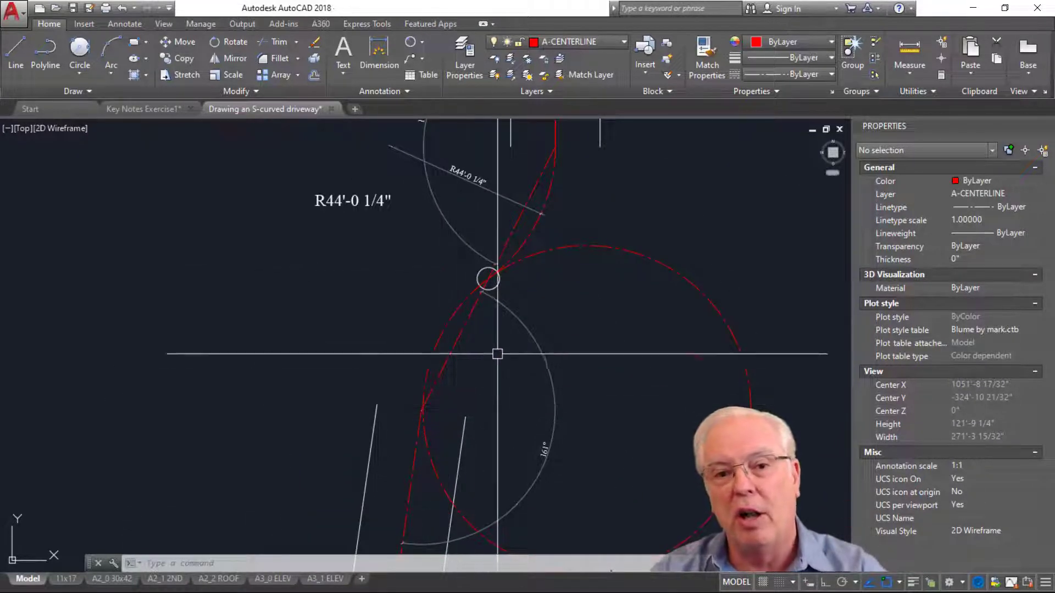
{"action": "scroll", "coordinate": [434, 405], "scroll_direction": "up", "scroll_amount": 2}
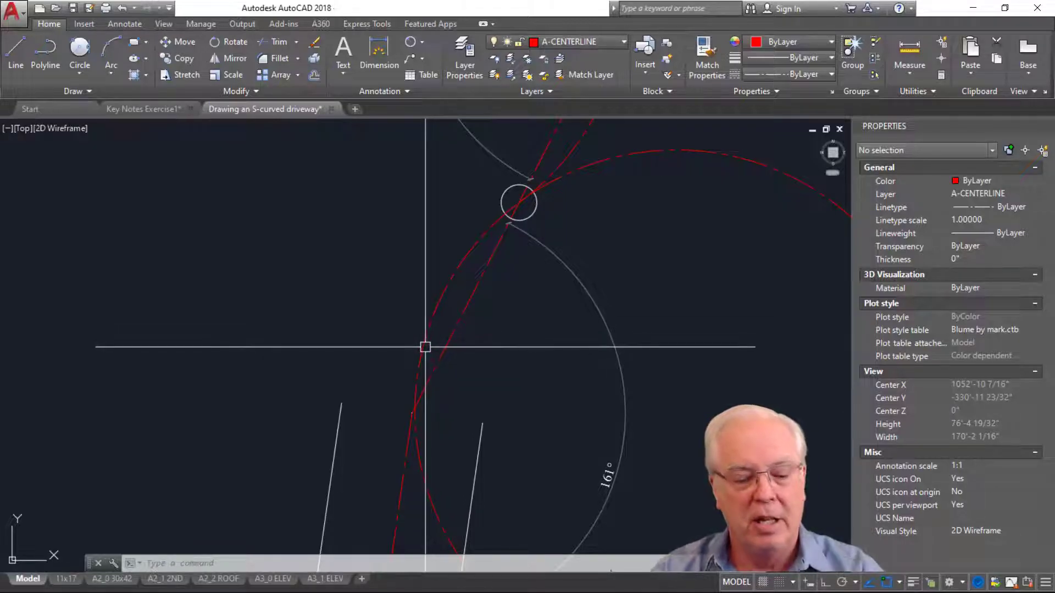
{"action": "type", "text": "ex"}
{"action": "key", "text": "Return"}
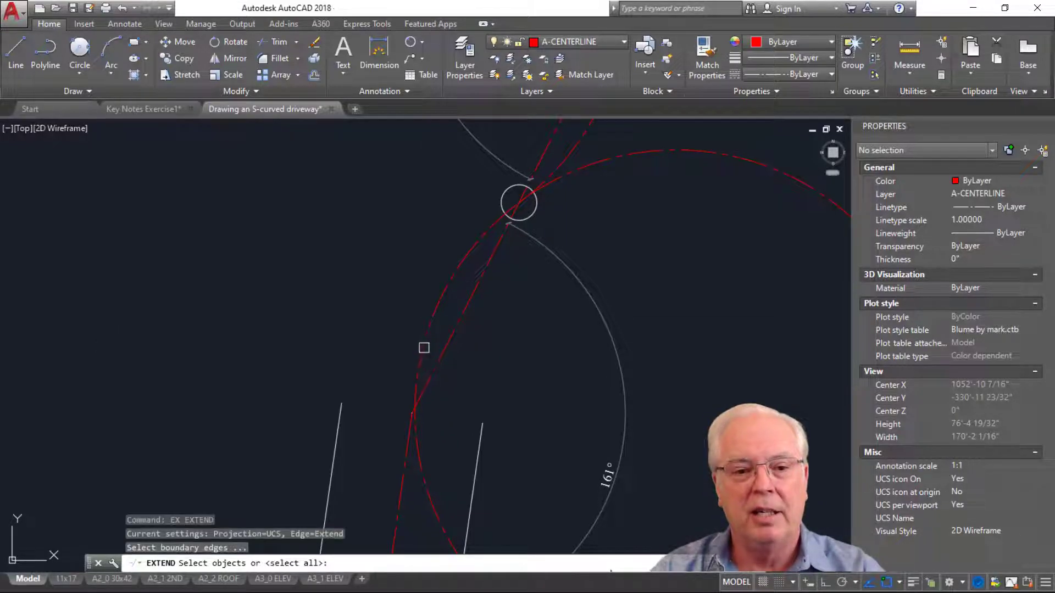
{"action": "left_click", "coordinate": [424, 346]}
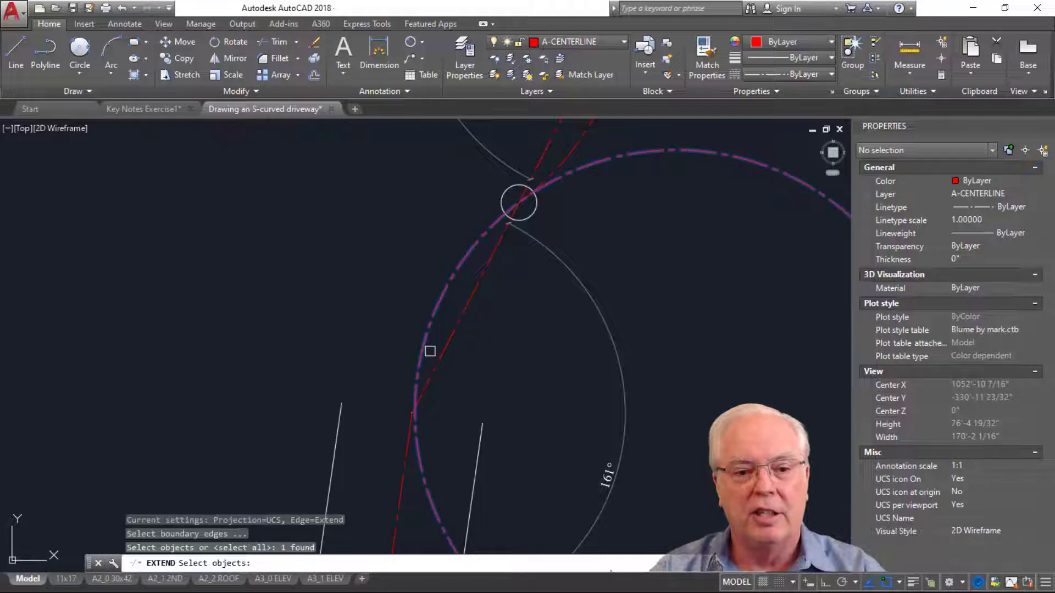
{"action": "key", "text": "Return"}
{"action": "left_click", "coordinate": [406, 443]}
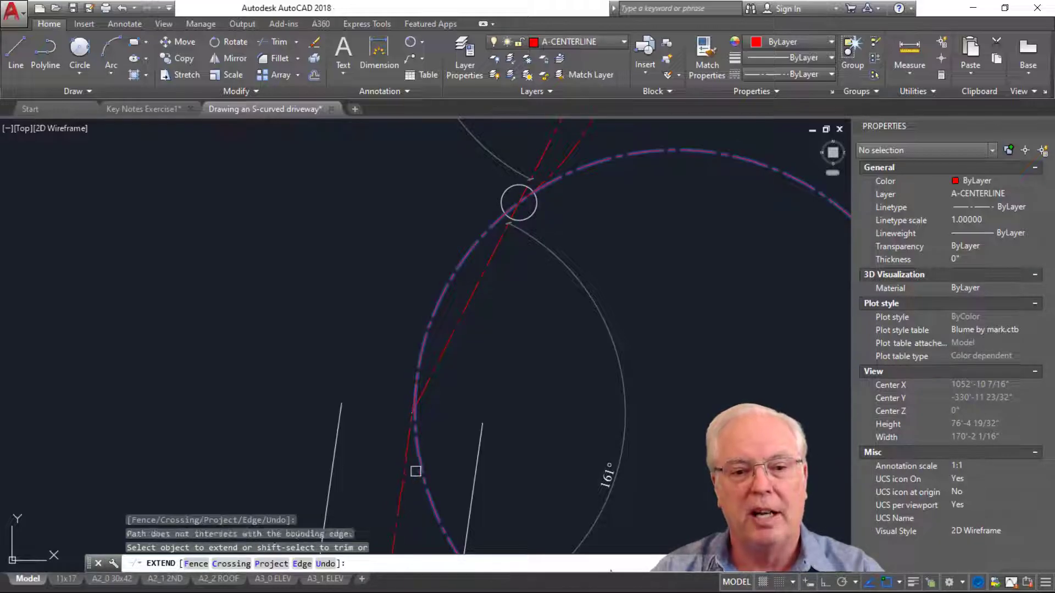
{"action": "key", "text": "Escape"}
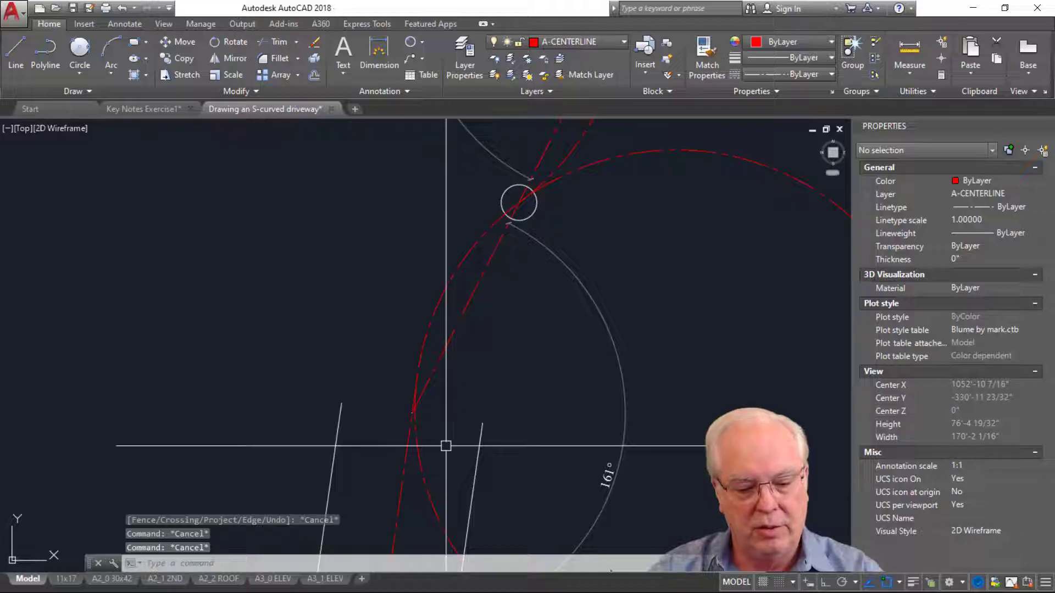
Step: Make layer 0 current from a picked line, then erase the stray white vertical line
{"action": "type", "text": "GB"}
{"action": "key", "text": "Return"}
{"action": "left_click", "coordinate": [478, 458]}
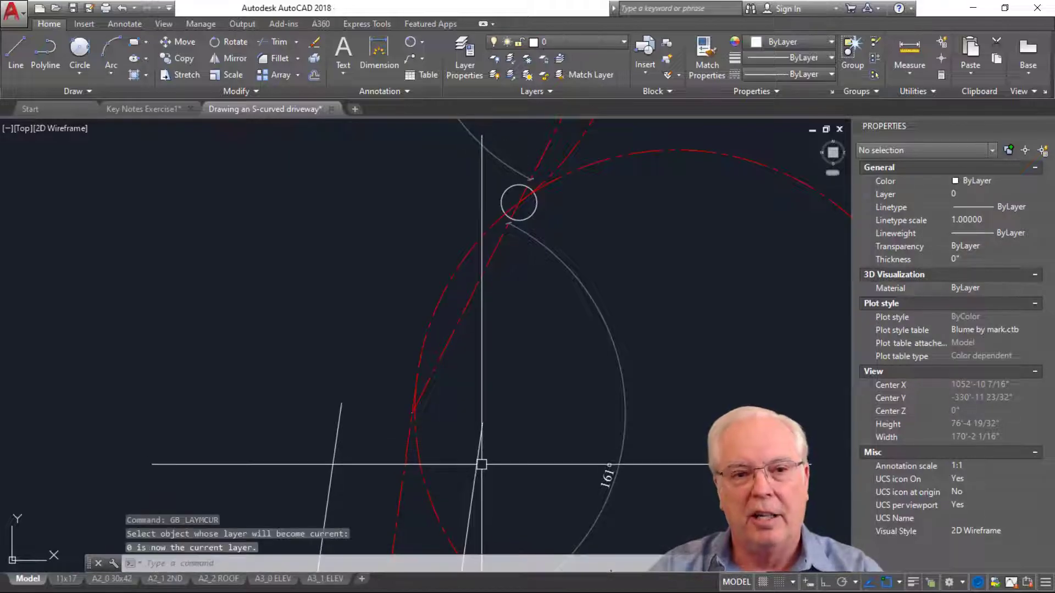
{"action": "key", "text": "Escape"}
{"action": "key", "text": "Escape"}
{"action": "left_click", "coordinate": [478, 459]}
{"action": "key", "text": "Delete"}
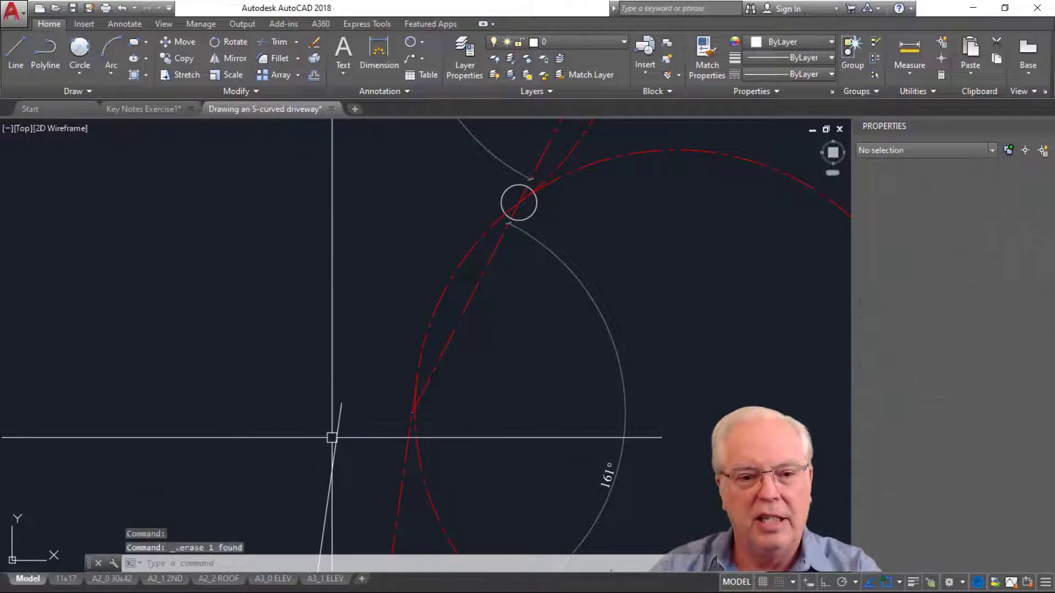
Step: Offset the centerline curve 12' to one side
{"action": "type", "text": "o"}
{"action": "key", "text": "Return"}
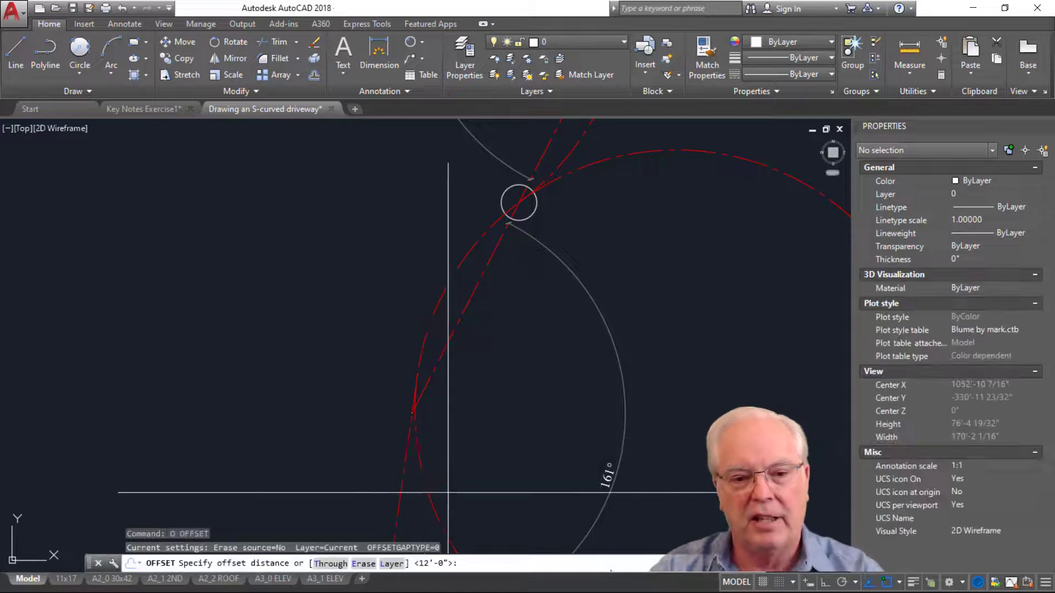
{"action": "key", "text": "Return"}
{"action": "left_click", "coordinate": [405, 475]}
{"action": "left_click", "coordinate": [607, 476]}
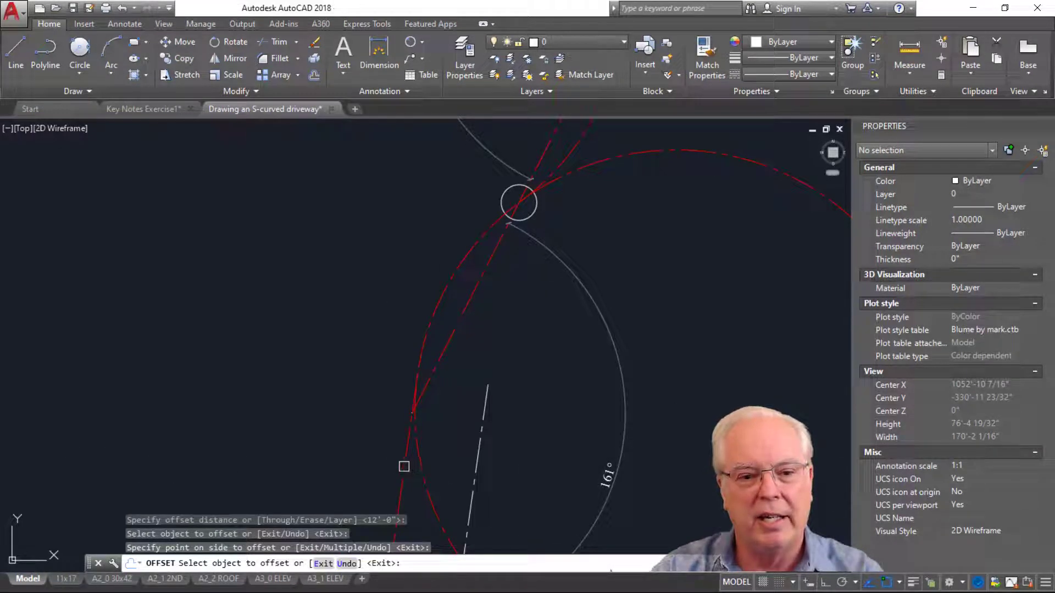
{"action": "scroll", "coordinate": [404, 467], "scroll_direction": "down", "scroll_amount": 3}
{"action": "key", "text": "Escape"}
{"action": "key", "text": "Escape"}
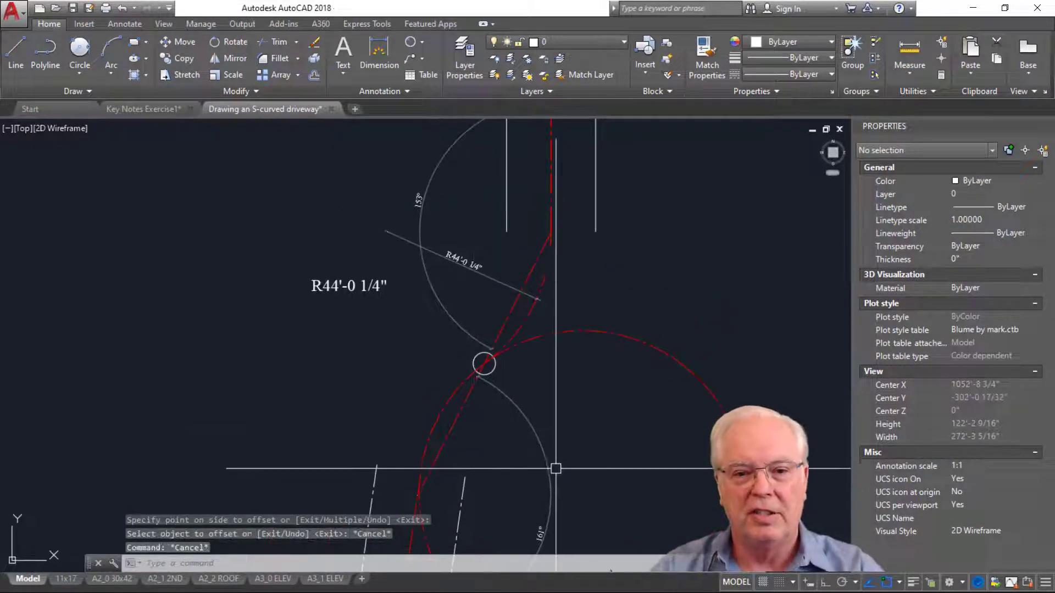
{"action": "middle_click_drag", "start_coordinate": [528, 330], "coordinate": [561, 262]}
{"action": "key", "text": "Escape"}
{"action": "key", "text": "Escape"}
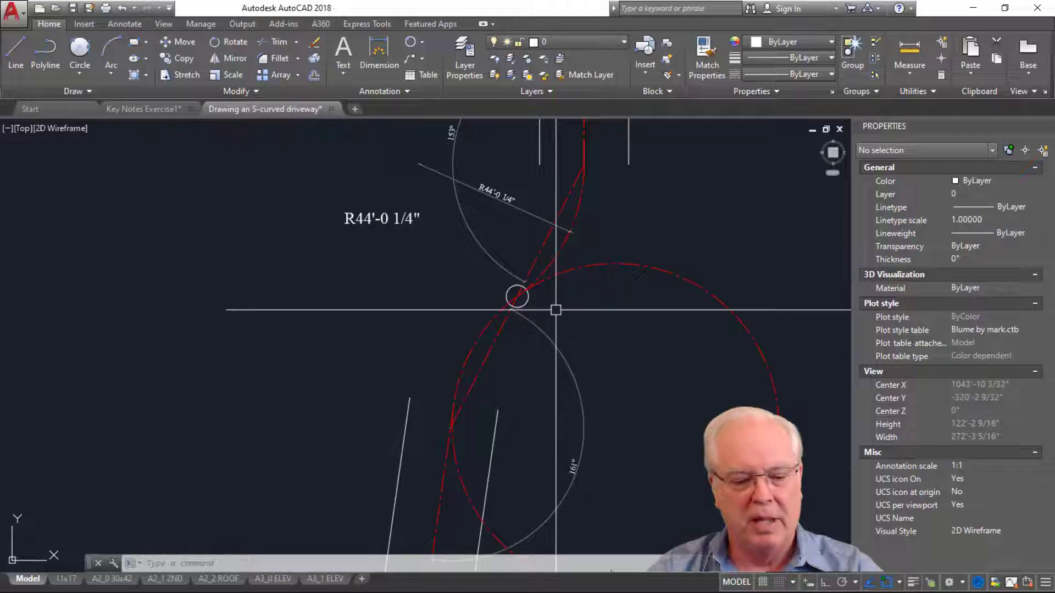
Step: Trim the centerline using the upper arc, lower red line and large circle as edges
{"action": "type", "text": "tr"}
{"action": "key", "text": "Return"}
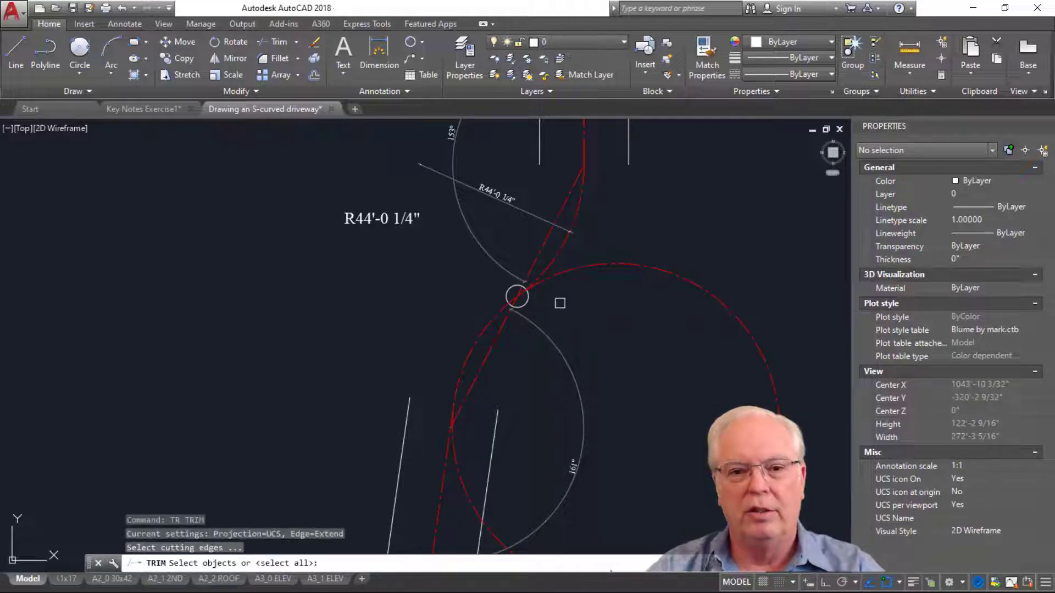
{"action": "left_click", "coordinate": [564, 249]}
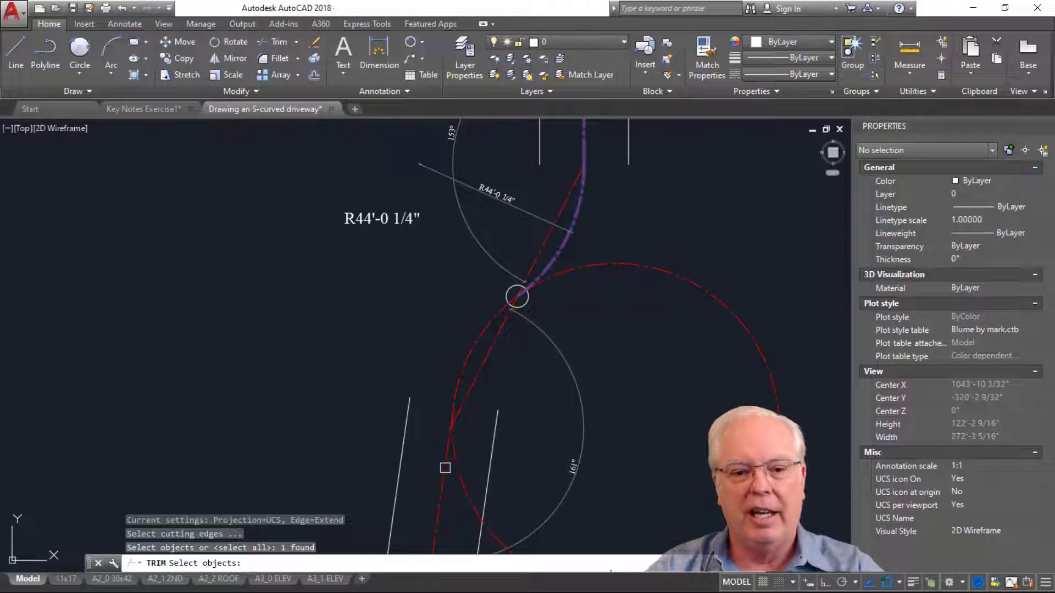
{"action": "left_click", "coordinate": [450, 488]}
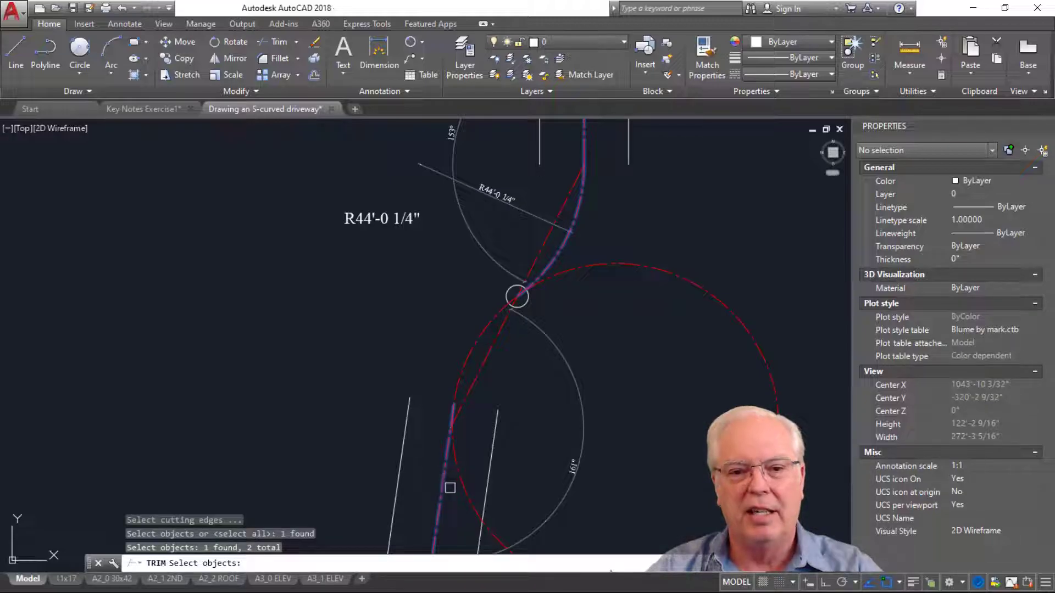
{"action": "left_click", "coordinate": [460, 472]}
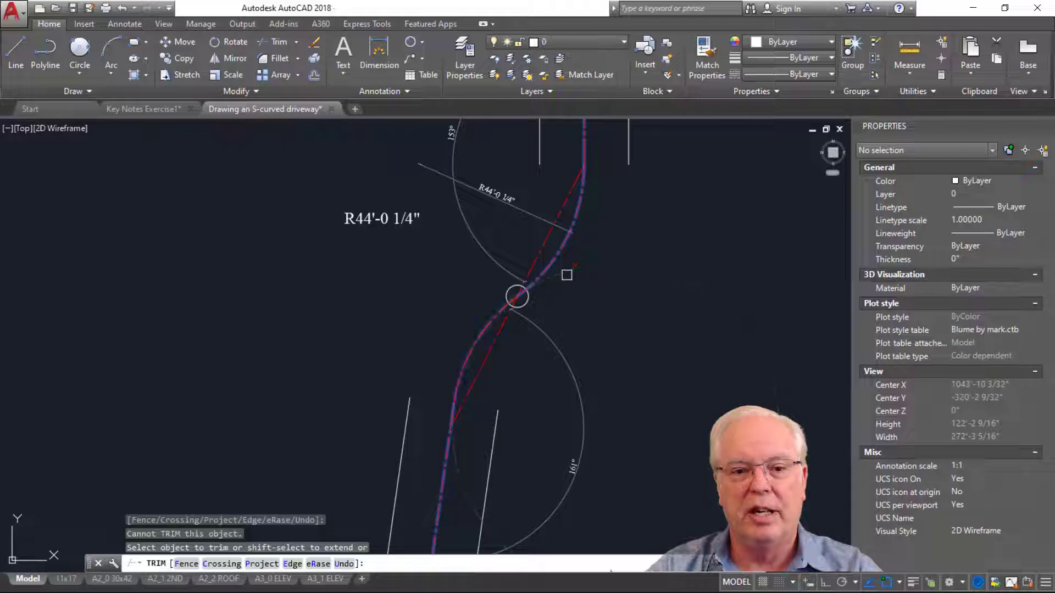
{"action": "key", "text": "Escape"}
{"action": "key", "text": "Escape"}
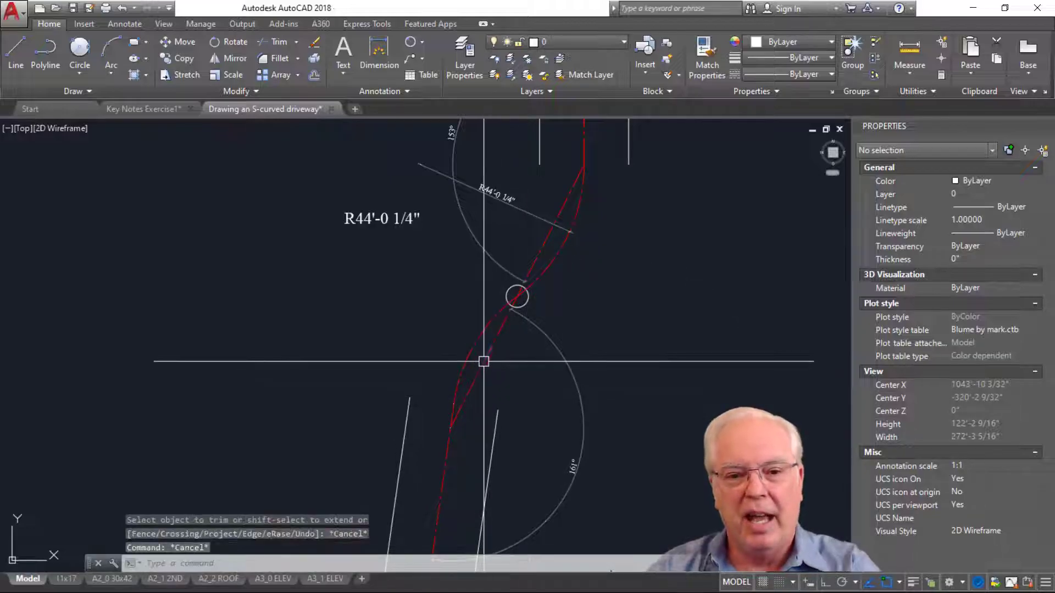
Step: Erase the leftover straight red centerline and the small junction circle
{"action": "left_click", "coordinate": [484, 359]}
{"action": "key", "text": "Delete"}
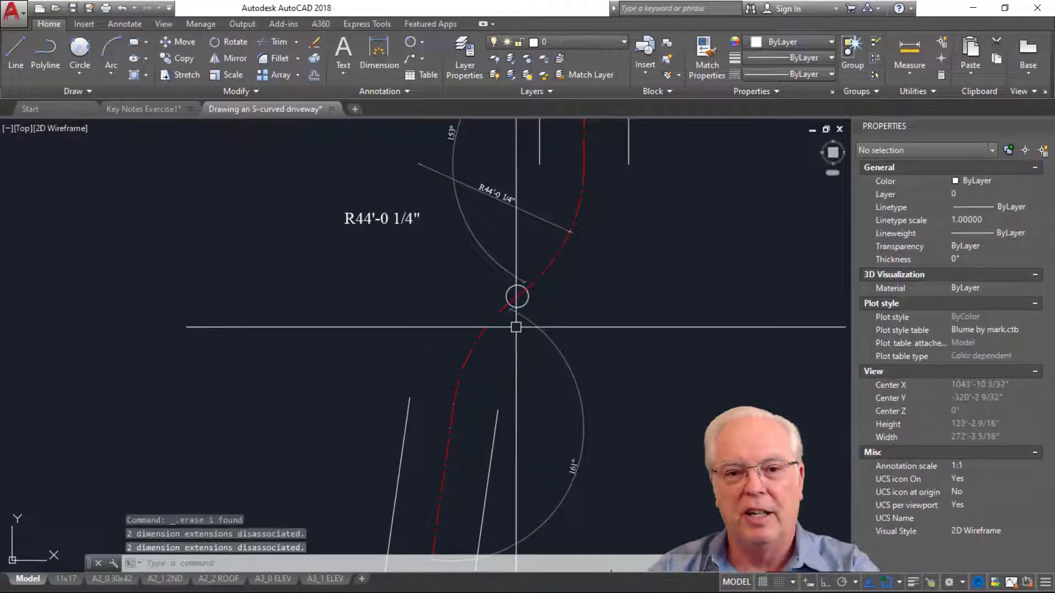
{"action": "left_click", "coordinate": [507, 291]}
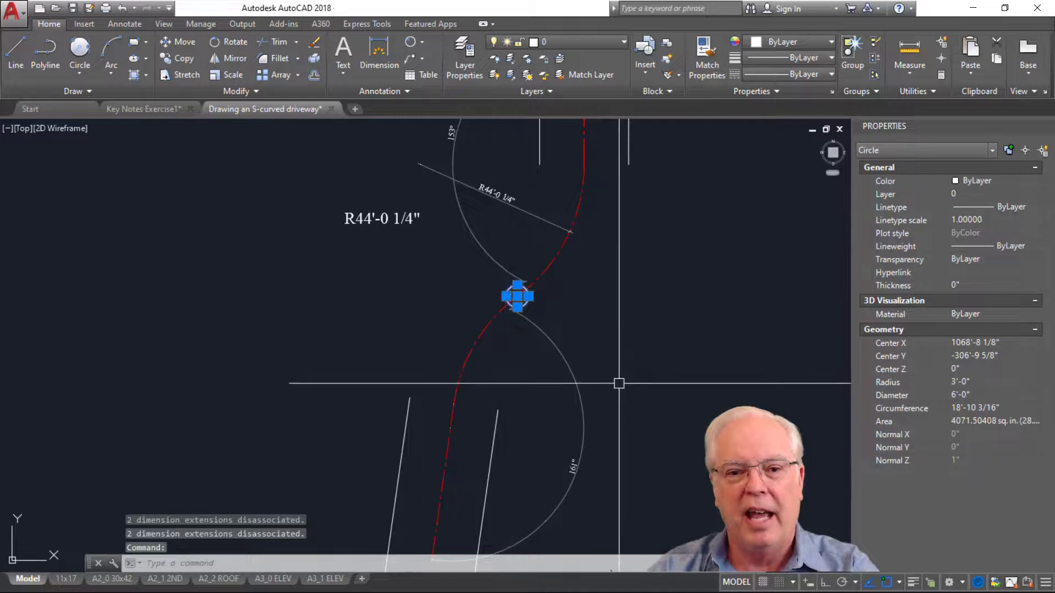
{"action": "key", "text": "Delete"}
Step: Start a radius dimension on the lower arc, then cancel it
{"action": "key", "text": "Escape"}
{"action": "key", "text": "Escape"}
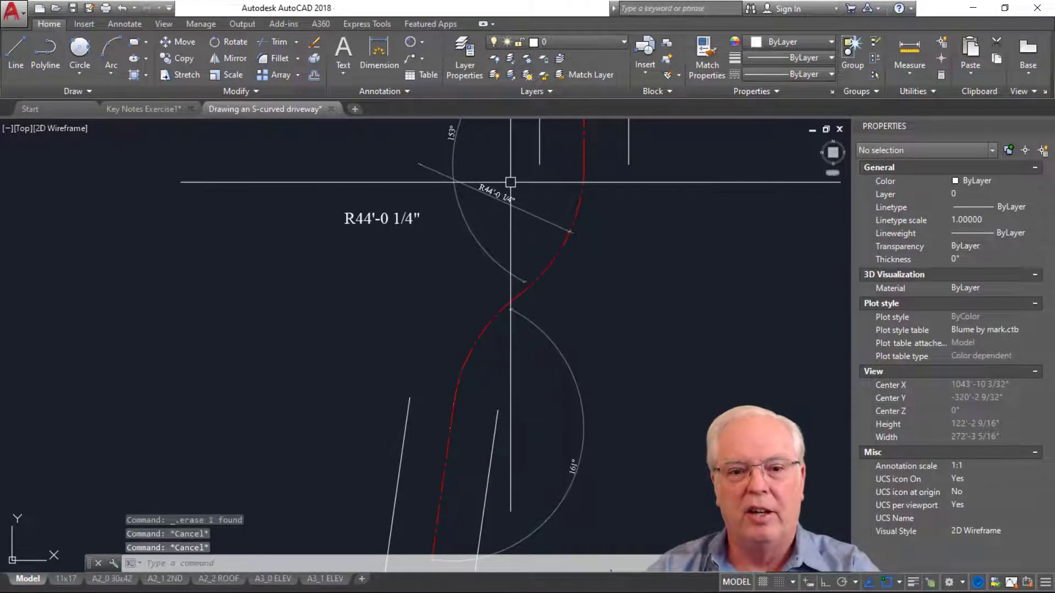
{"action": "left_click", "coordinate": [411, 58]}
{"action": "left_click", "coordinate": [558, 360]}
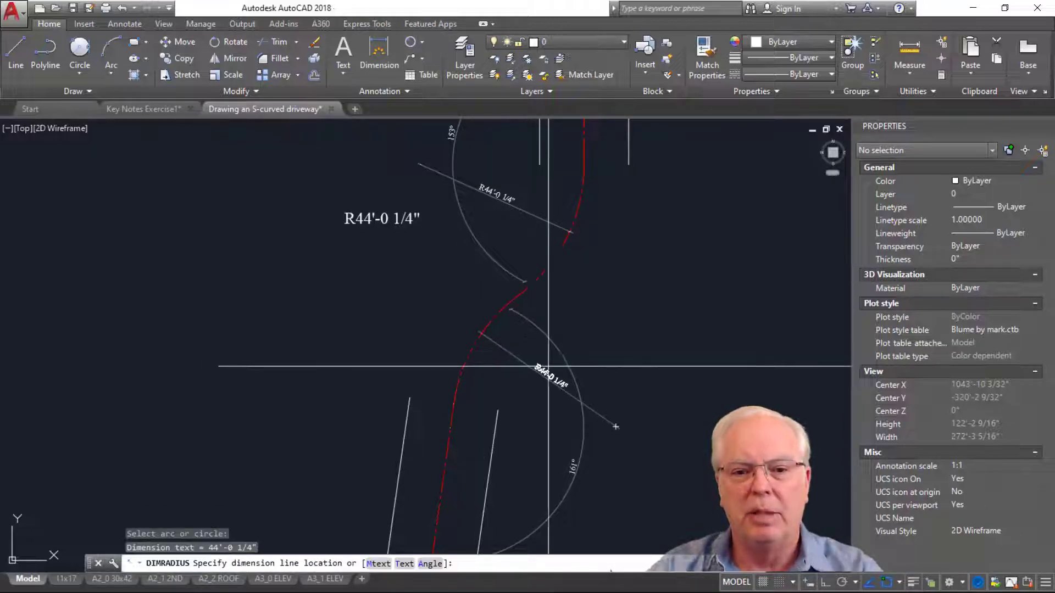
{"action": "scroll", "coordinate": [561, 389], "scroll_direction": "up", "scroll_amount": 2}
{"action": "scroll", "coordinate": [600, 375], "scroll_direction": "down", "scroll_amount": 2}
{"action": "scroll", "coordinate": [549, 242], "scroll_direction": "up", "scroll_amount": 2}
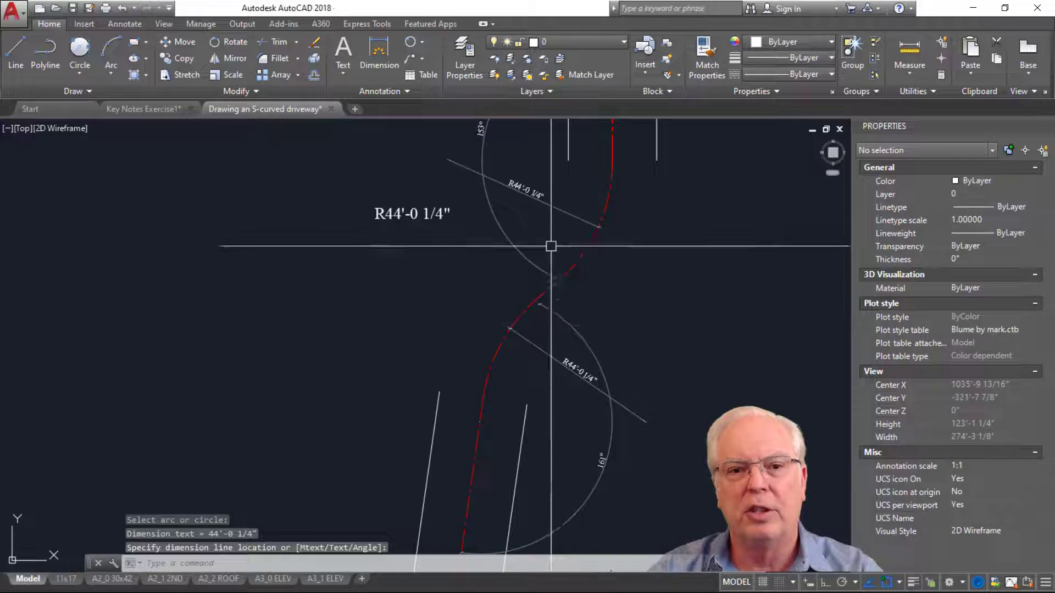
{"action": "scroll", "coordinate": [519, 286], "scroll_direction": "up", "scroll_amount": 2}
{"action": "scroll", "coordinate": [519, 285], "scroll_direction": "down", "scroll_amount": 3}
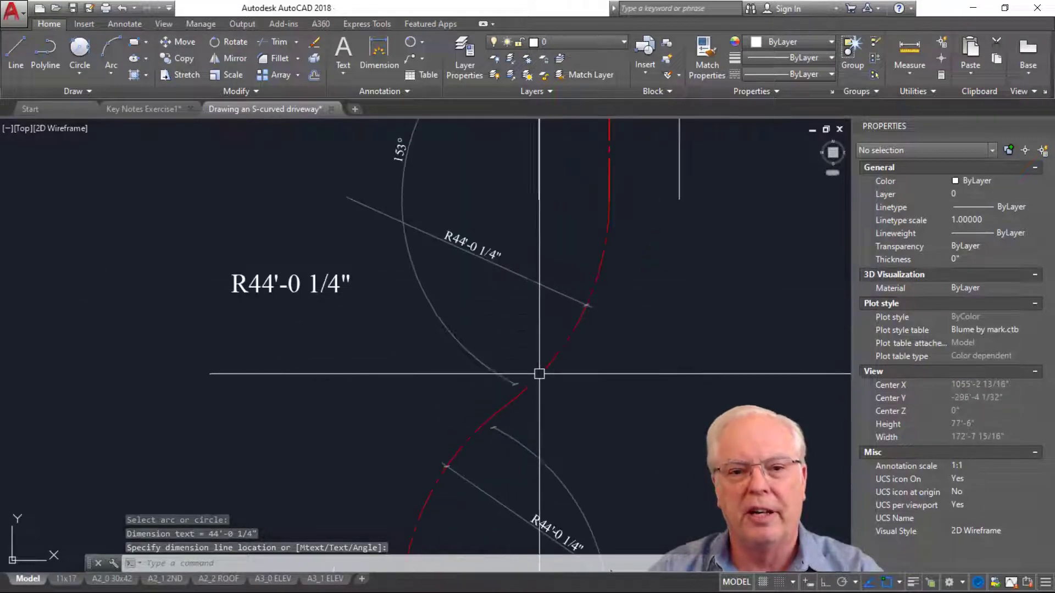
{"action": "key", "text": "Escape"}
Step: Crossing-select and erase the lower construction arc with its radius dimension
{"action": "left_click", "coordinate": [483, 224]}
{"action": "left_click", "coordinate": [423, 273]}
{"action": "key", "text": "Delete"}
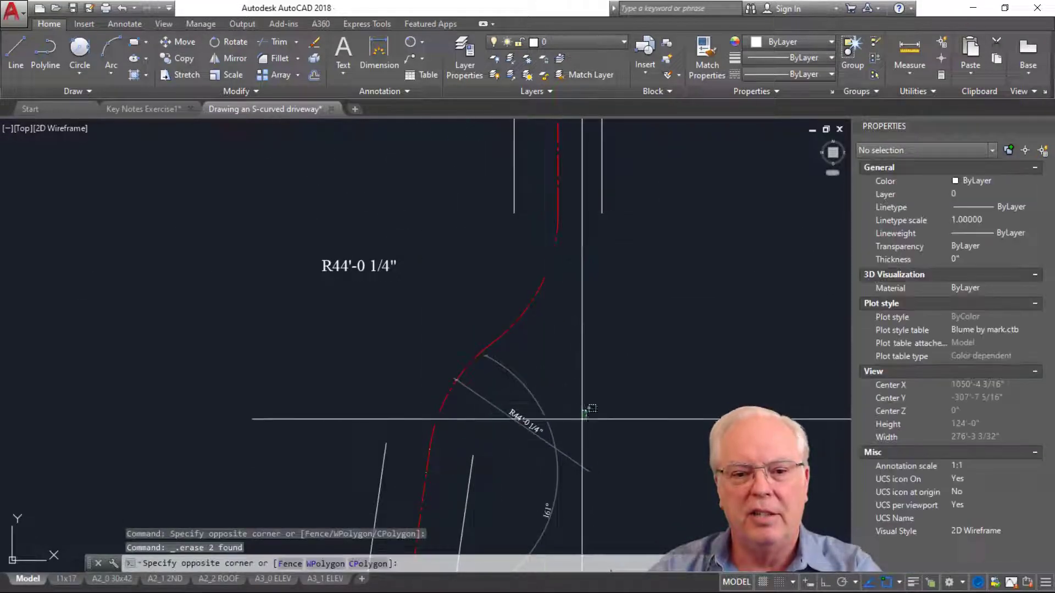
{"action": "left_click", "coordinate": [544, 465]}
{"action": "key", "text": "Escape"}
{"action": "key", "text": "Escape"}
{"action": "scroll", "coordinate": [580, 443], "scroll_direction": "down", "scroll_amount": 2}
{"action": "scroll", "coordinate": [535, 374], "scroll_direction": "up", "scroll_amount": 2}
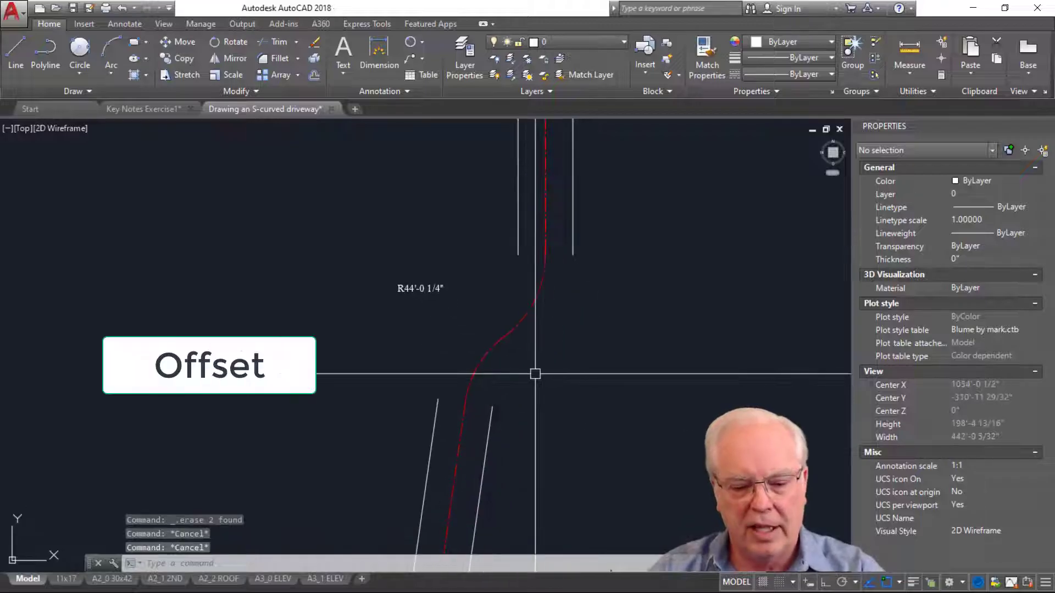
Step: Offset the red centerline sections 12'-0" to both sides as driveway edges
{"action": "type", "text": "o"}
{"action": "key", "text": "Return"}
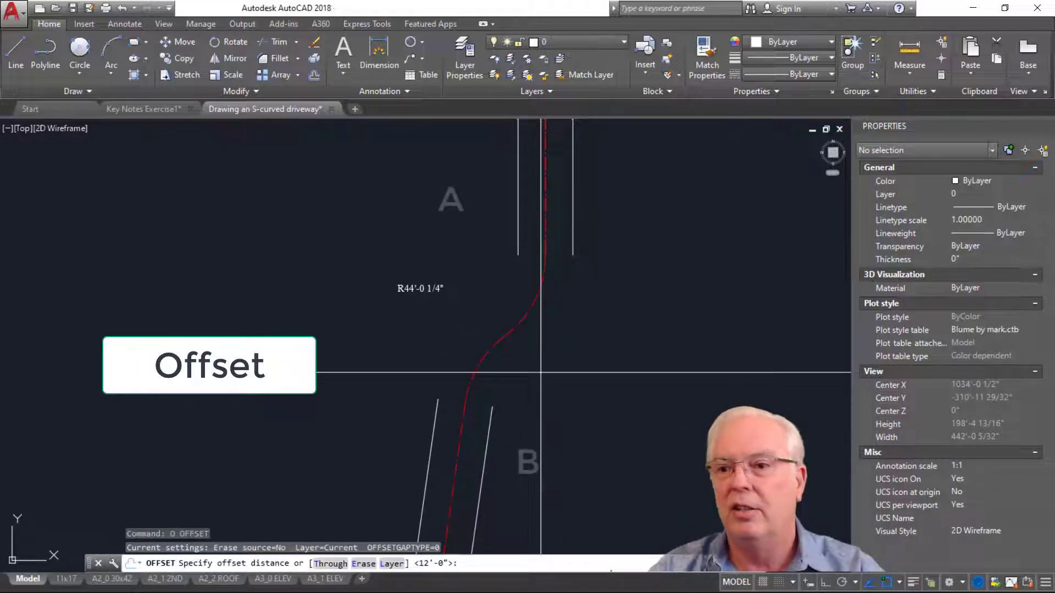
{"action": "key", "text": "Return"}
{"action": "left_click", "coordinate": [539, 305]}
{"action": "left_click", "coordinate": [536, 303]}
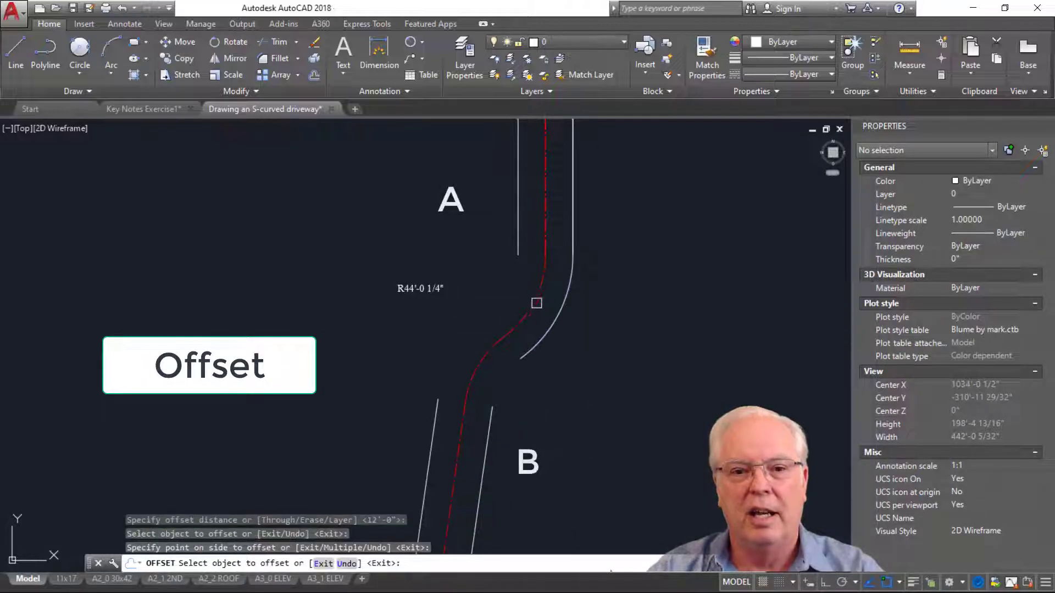
{"action": "left_click", "coordinate": [536, 303]}
{"action": "left_click", "coordinate": [448, 286]}
{"action": "left_click", "coordinate": [478, 361]}
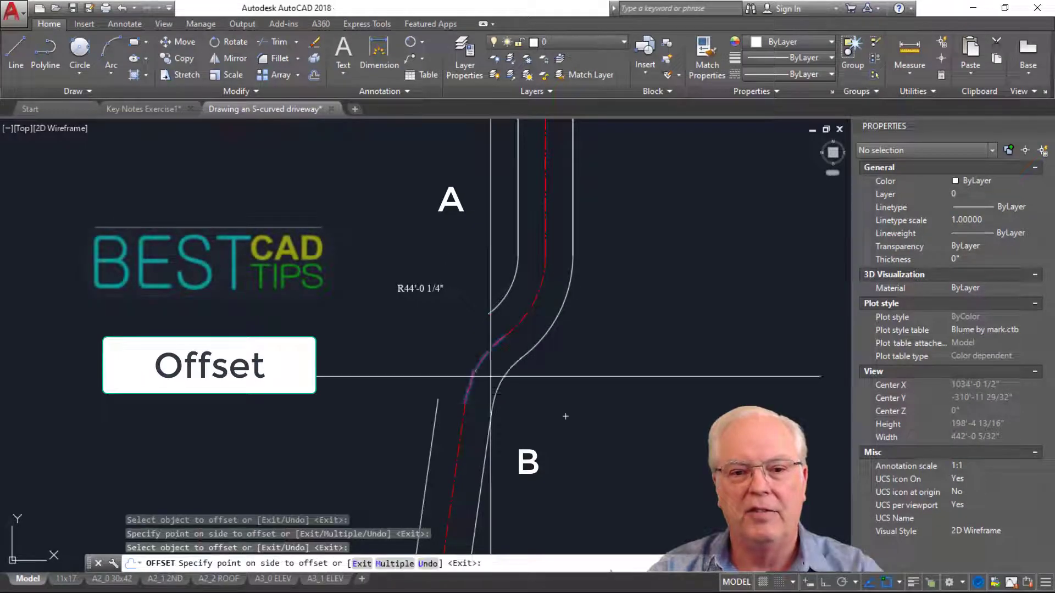
{"action": "left_click", "coordinate": [486, 377]}
{"action": "key", "text": "Escape"}
{"action": "key", "text": "Escape"}
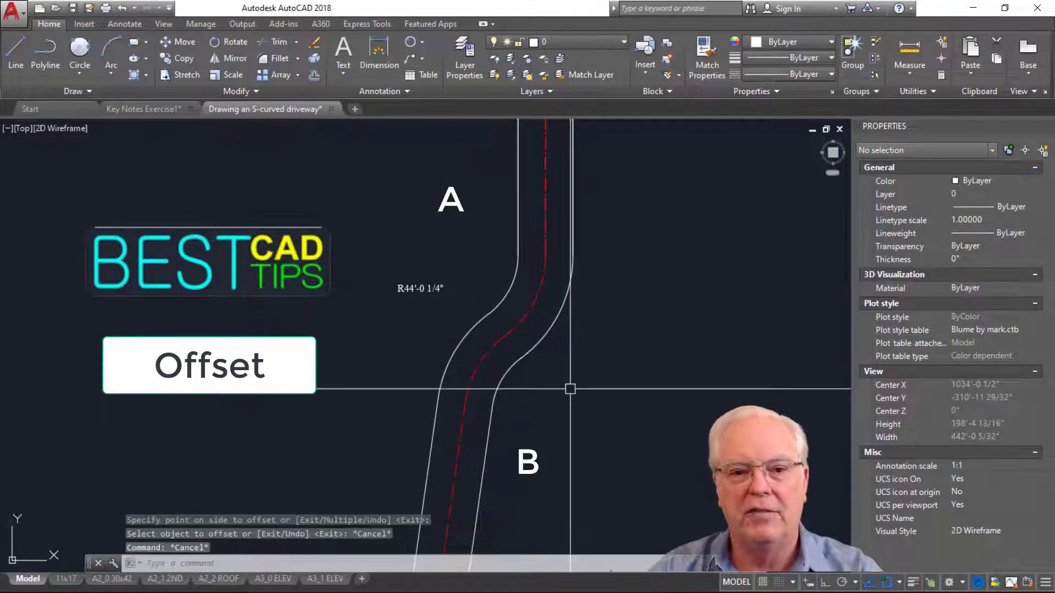
Step: Explode the centerline polyline and erase the leftover straight centerline segments
{"action": "left_click", "coordinate": [547, 225]}
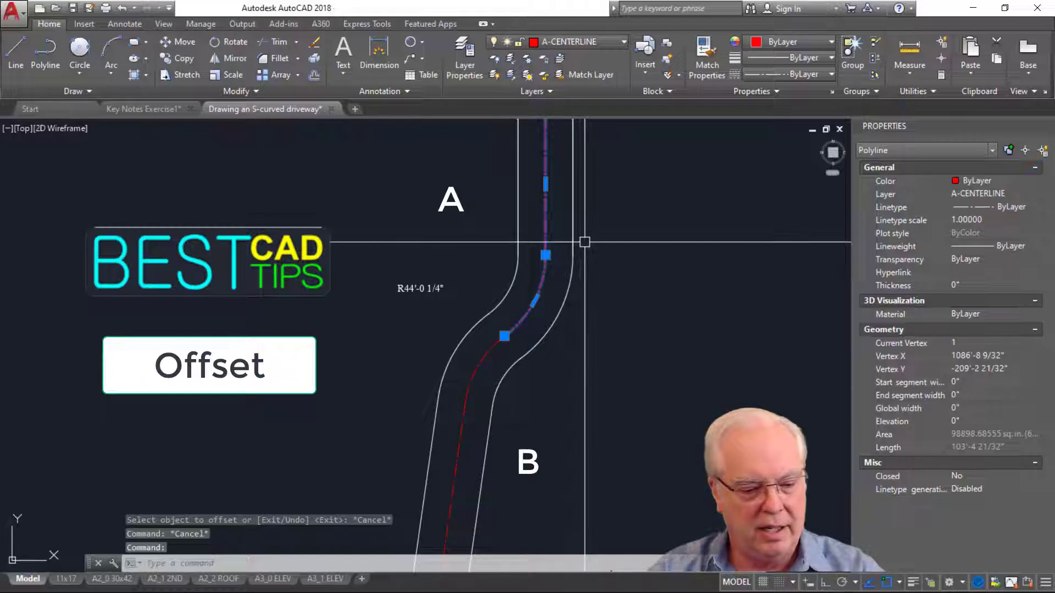
{"action": "type", "text": "x"}
{"action": "key", "text": "Return"}
{"action": "left_click", "coordinate": [544, 216]}
{"action": "key", "text": "Delete"}
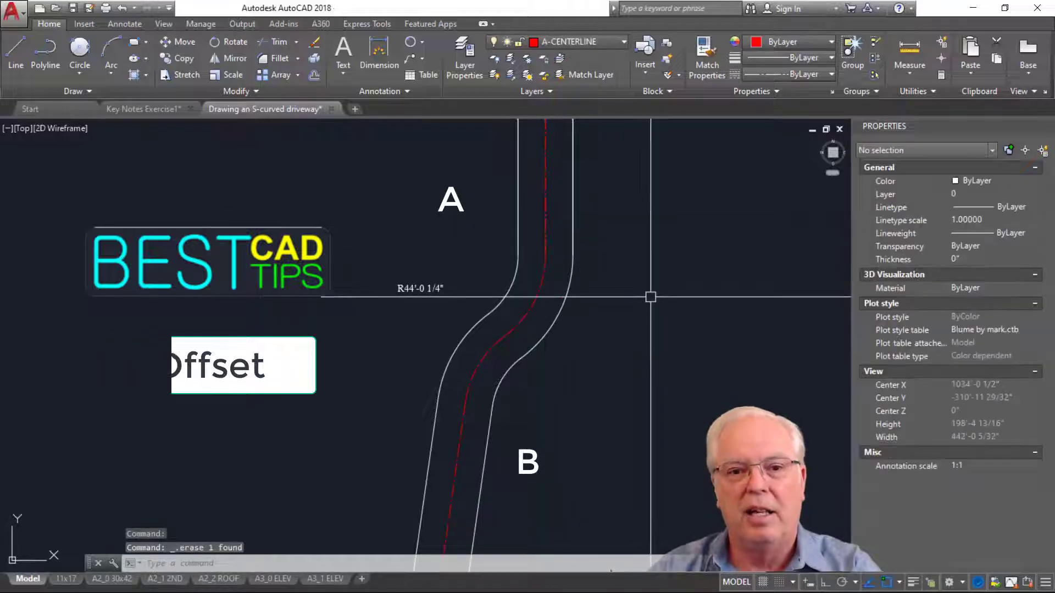
{"action": "left_click", "coordinate": [544, 223]}
{"action": "left_click", "coordinate": [546, 229]}
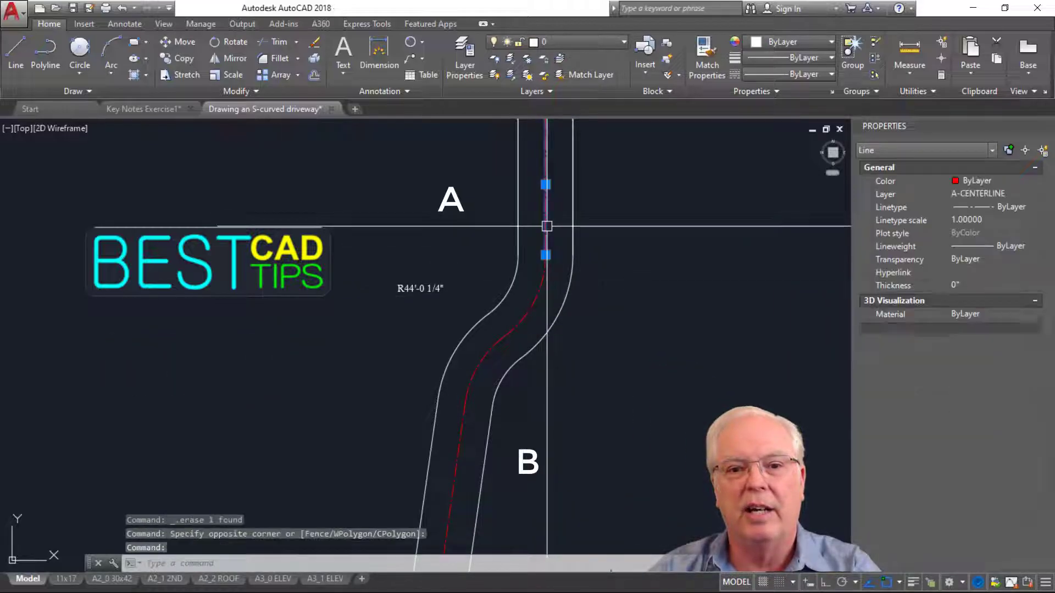
{"action": "key", "text": "Delete"}
{"action": "scroll", "coordinate": [594, 269], "scroll_direction": "down", "scroll_amount": 4}
{"action": "scroll", "coordinate": [594, 268], "scroll_direction": "up", "scroll_amount": 4}
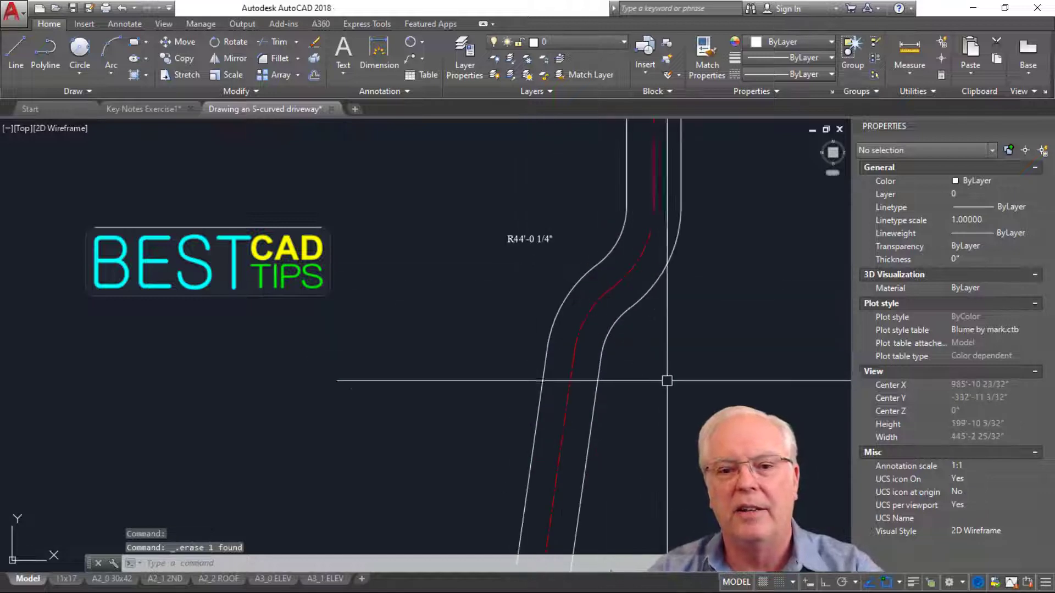
{"action": "key", "text": "Escape"}
{"action": "key", "text": "Escape"}
{"action": "scroll", "coordinate": [666, 424], "scroll_direction": "down", "scroll_amount": 4}
{"action": "scroll", "coordinate": [586, 357], "scroll_direction": "up", "scroll_amount": 2}
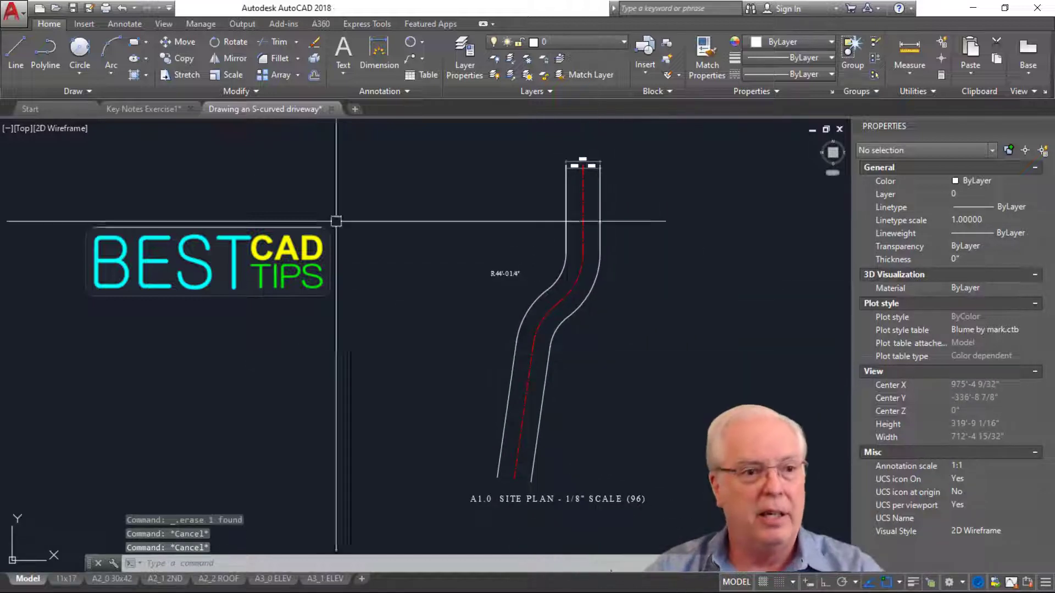
Step: Restore the EXERCISE 2 saved view and pan to show the second driveway
{"action": "left_click", "coordinate": [23, 128]}
{"action": "mouse_move", "coordinate": [120, 142]}
{"action": "left_click", "coordinate": [181, 153]}
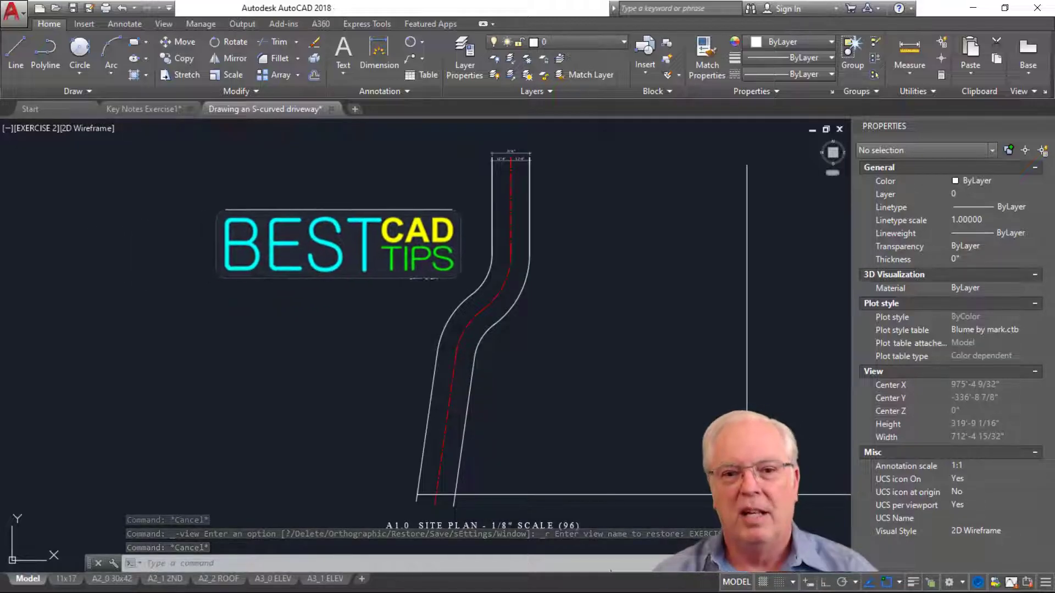
{"action": "mouse_move", "coordinate": [740, 464]}
{"action": "middle_mouse_down"}
{"action": "mouse_move", "coordinate": [676, 446]}
{"action": "mouse_move", "coordinate": [438, 422]}
{"action": "middle_mouse_up"}
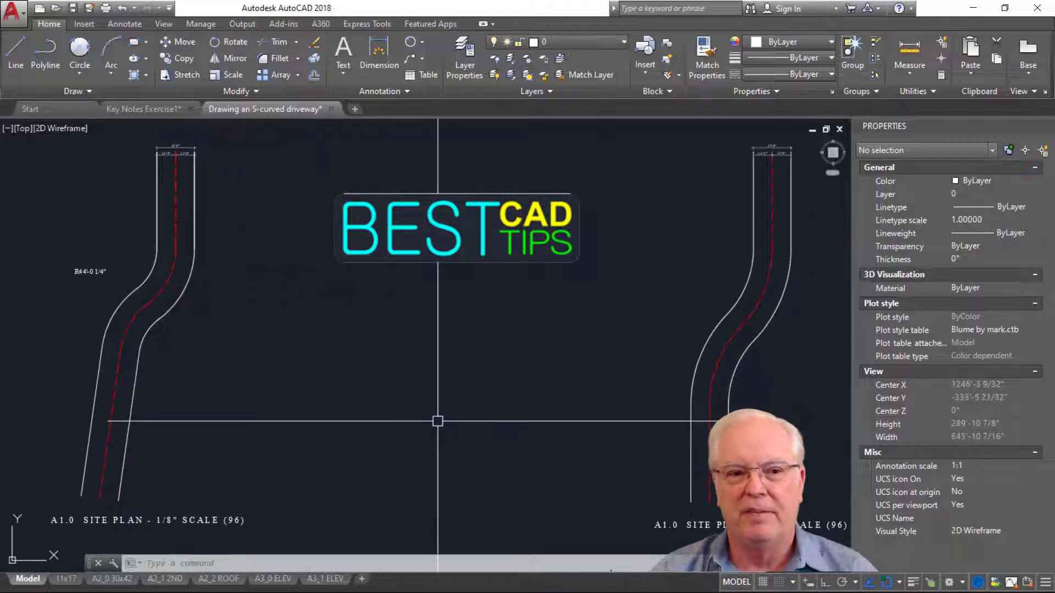